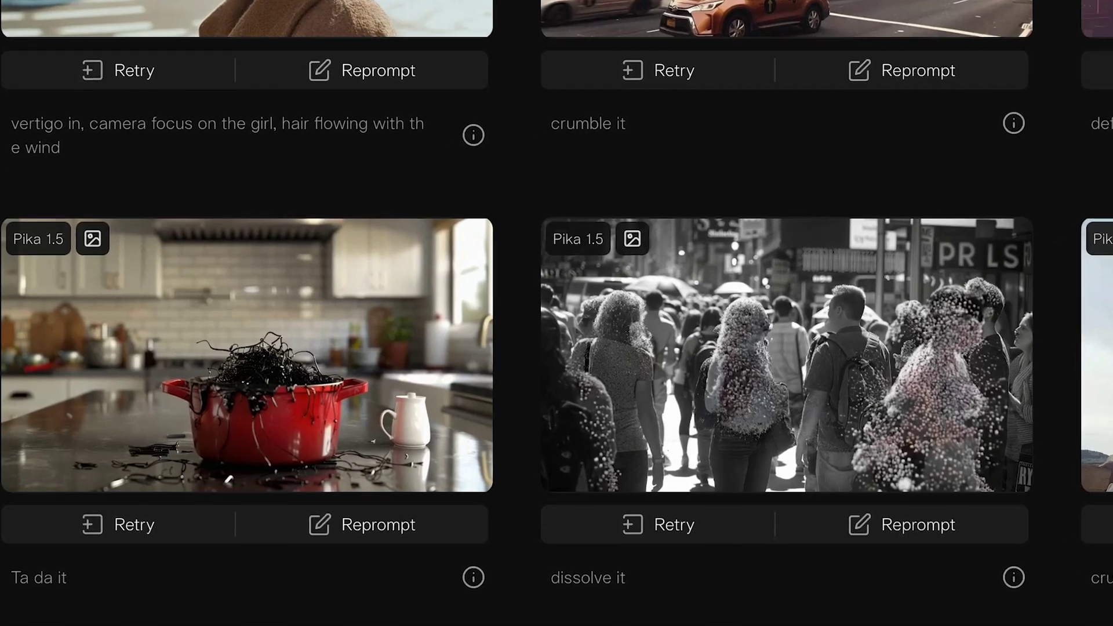
# - Preview the sample effect videos in the gallery, including the Ta-da it, Crumble it and Deflate it results
pyautogui.moveTo(294, 309)
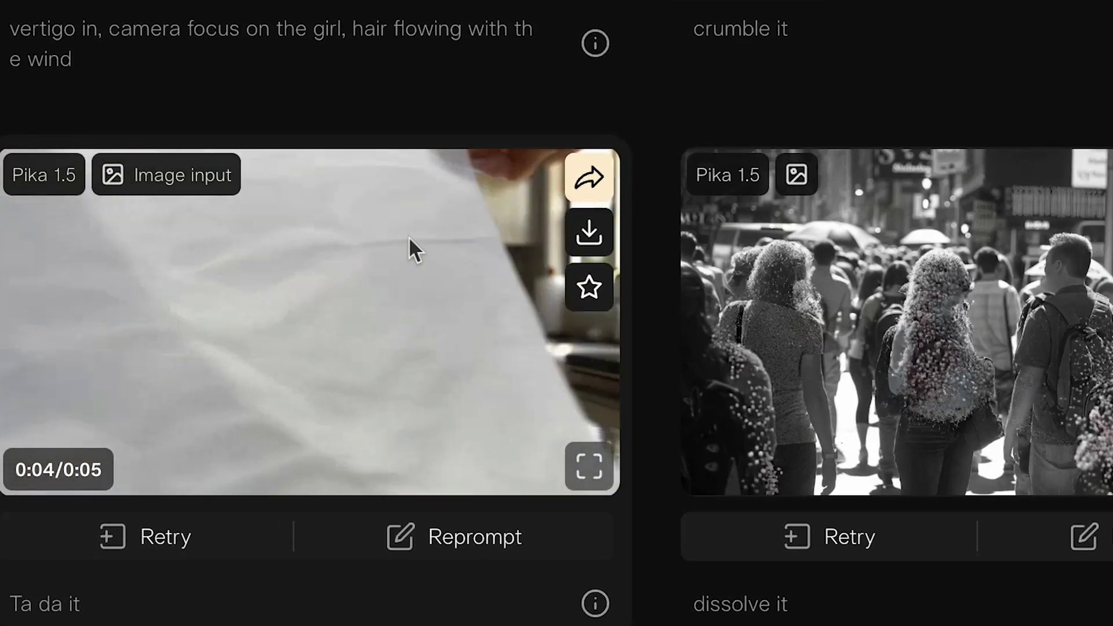
pyautogui.moveTo(1108, 325)
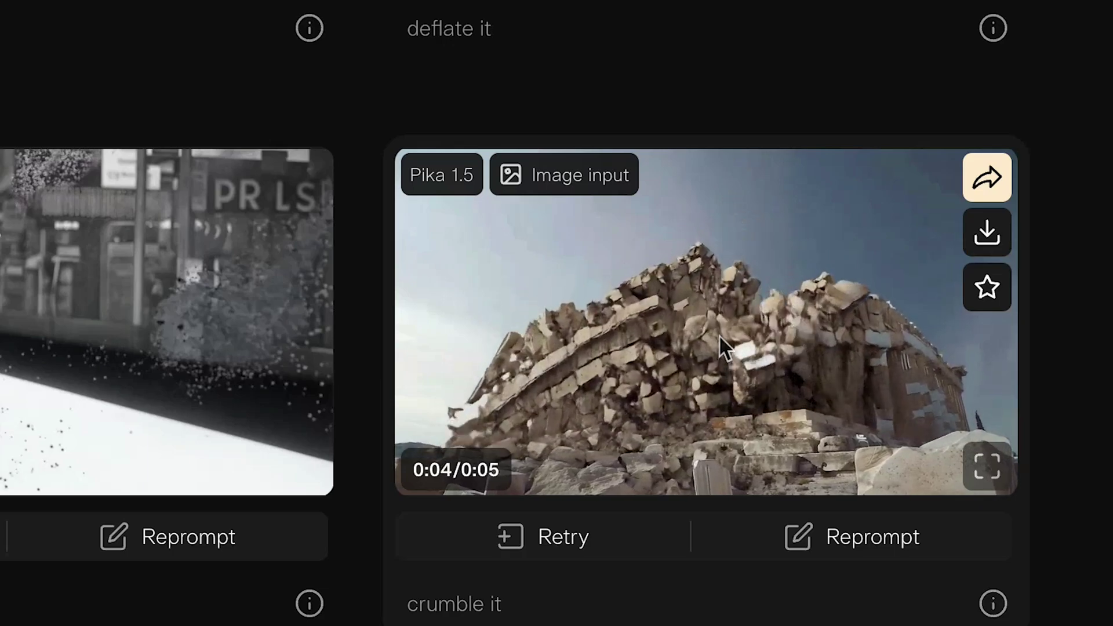
pyautogui.scroll(-5, 719, 335)
pyautogui.scroll(-5, 697, 296)
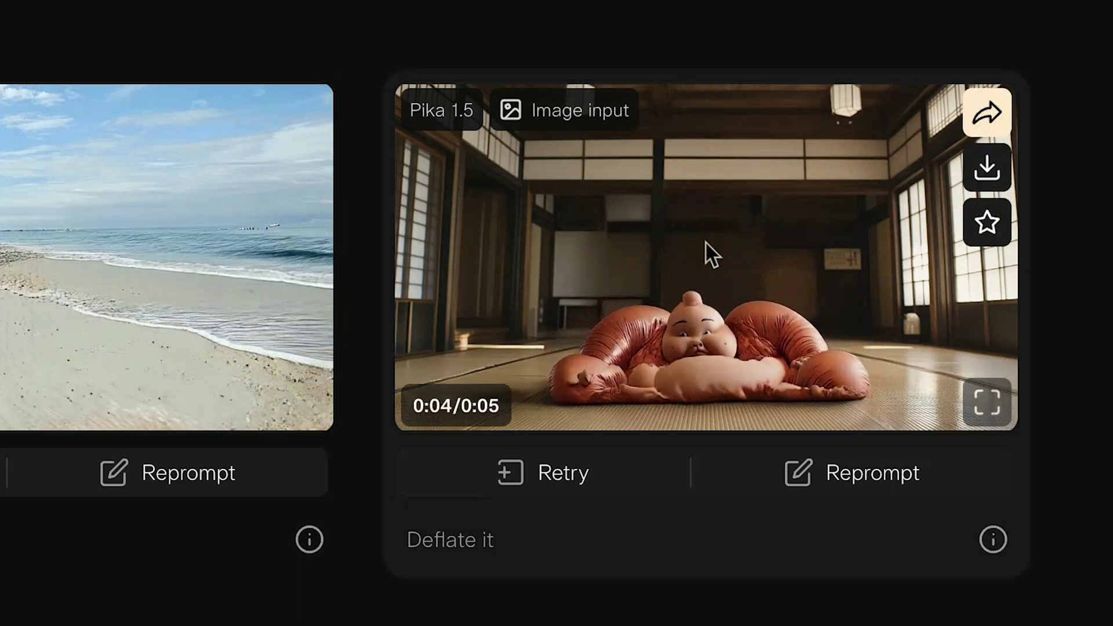
pyautogui.scroll(-5, 705, 241)
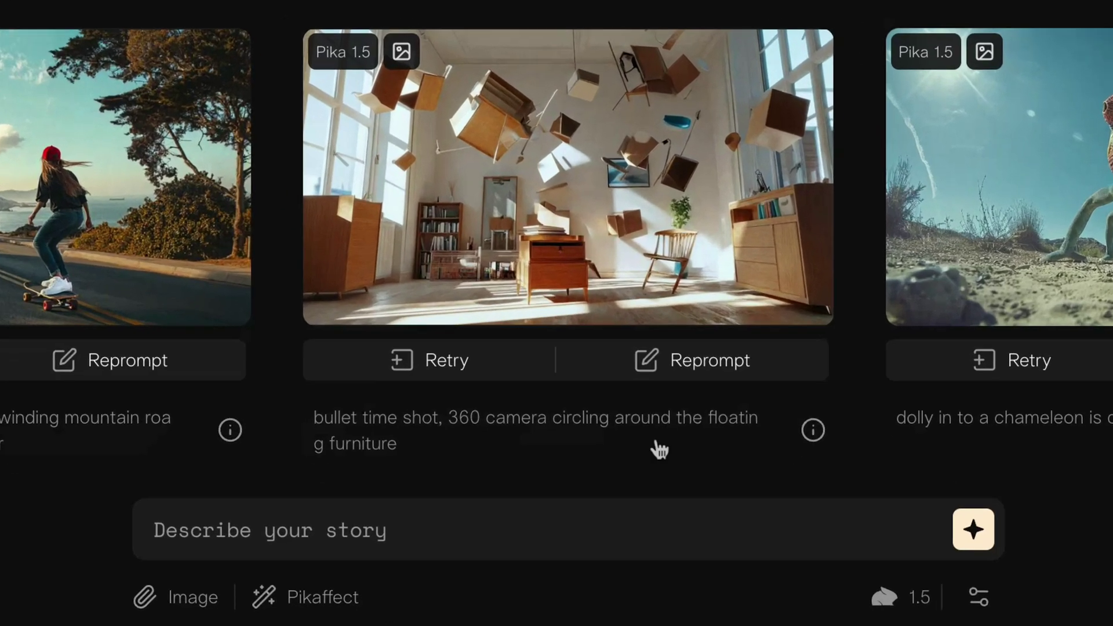
# - Attach the 7360×4912 photo to the prompt and choose the Cake-ify it Pikaffect after browsing the effects
pyautogui.click(174, 600)
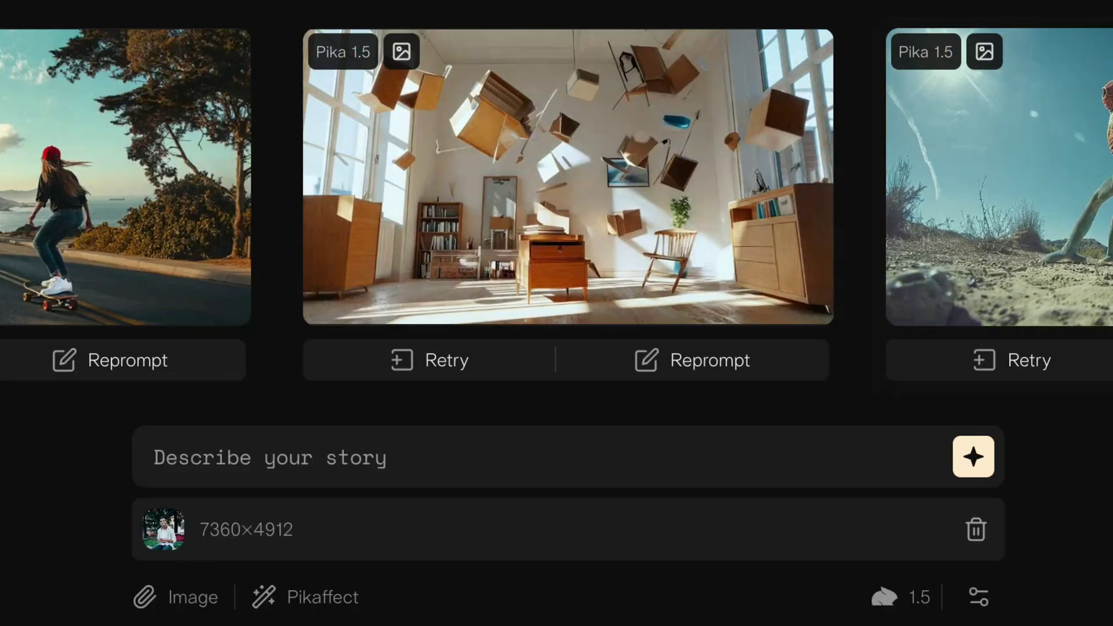
pyautogui.click(320, 600)
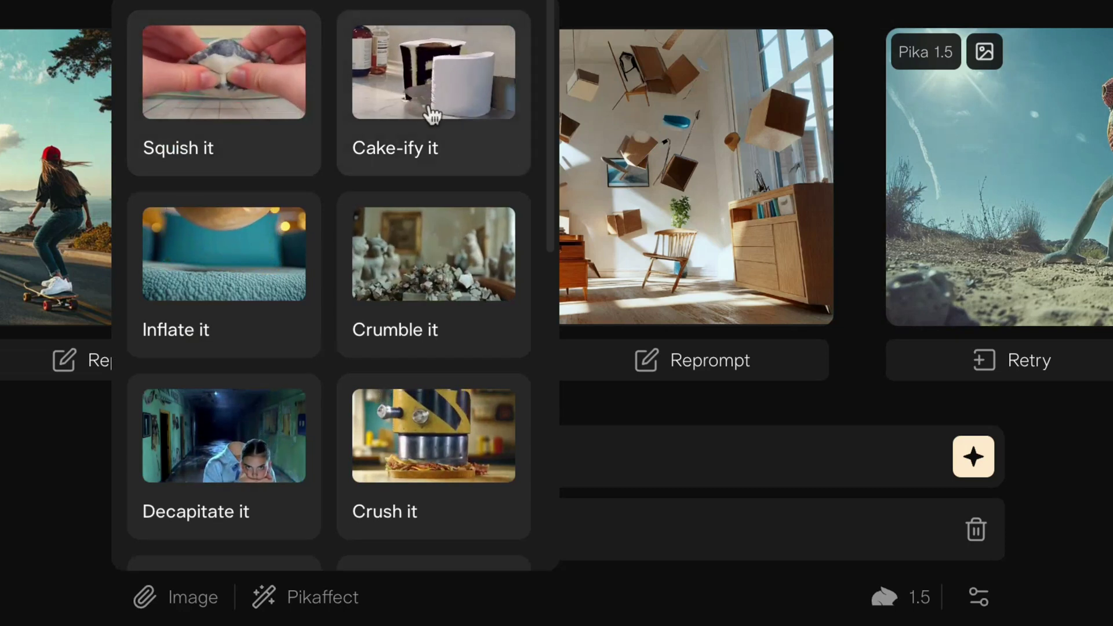
pyautogui.scroll(-10, 427, 272)
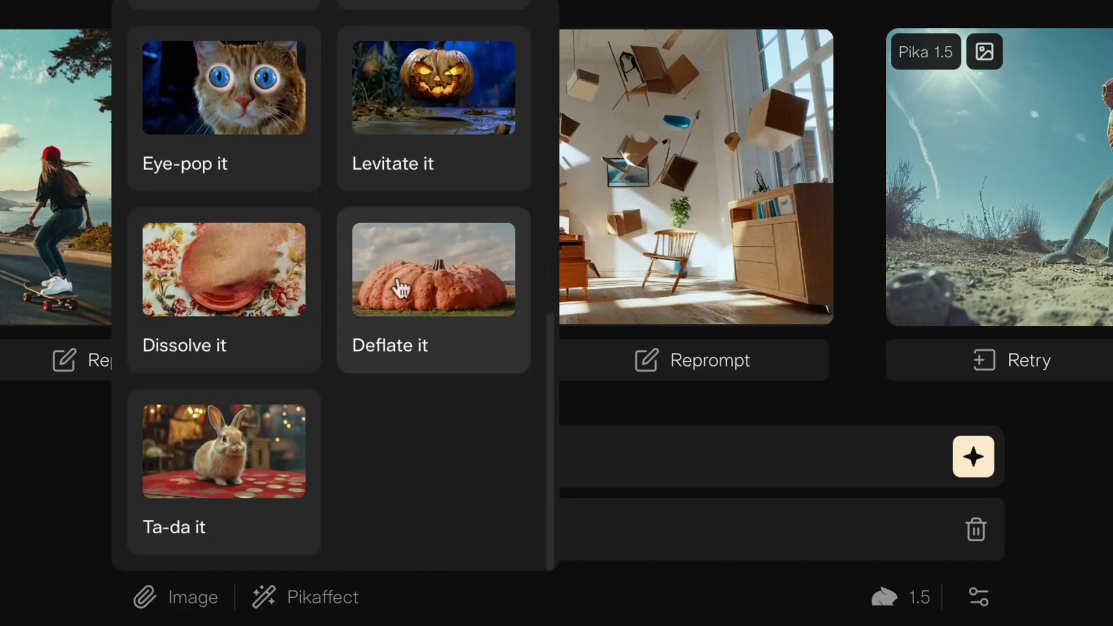
pyautogui.scroll(10, 402, 318)
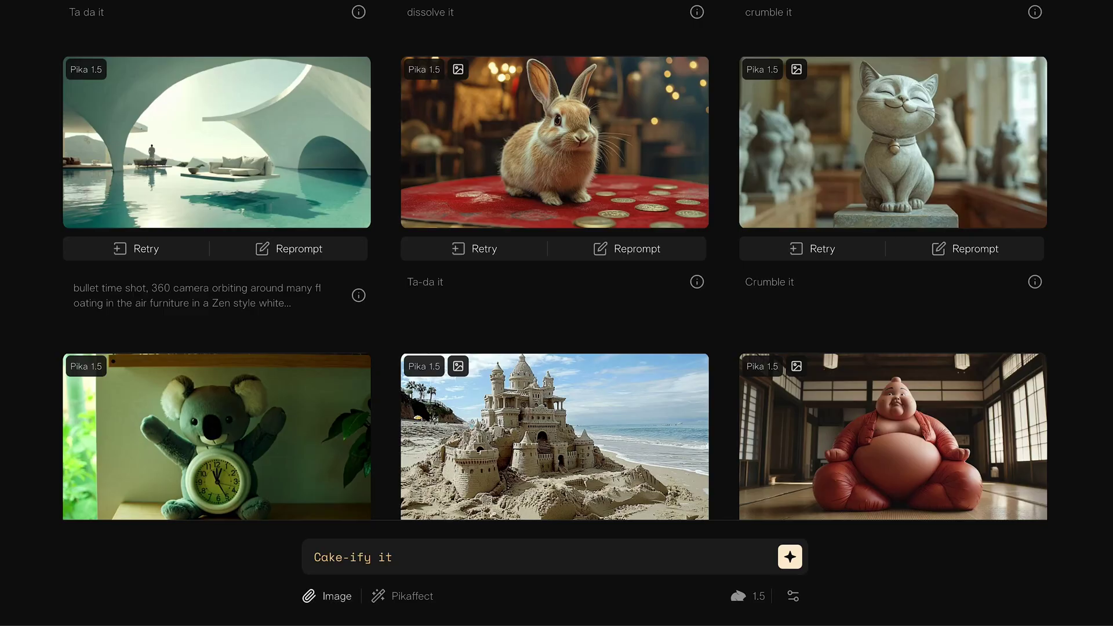
# - Attach the 1312×736 image, replace the effect with Levitate it, and generate the video
pyautogui.press('Return')
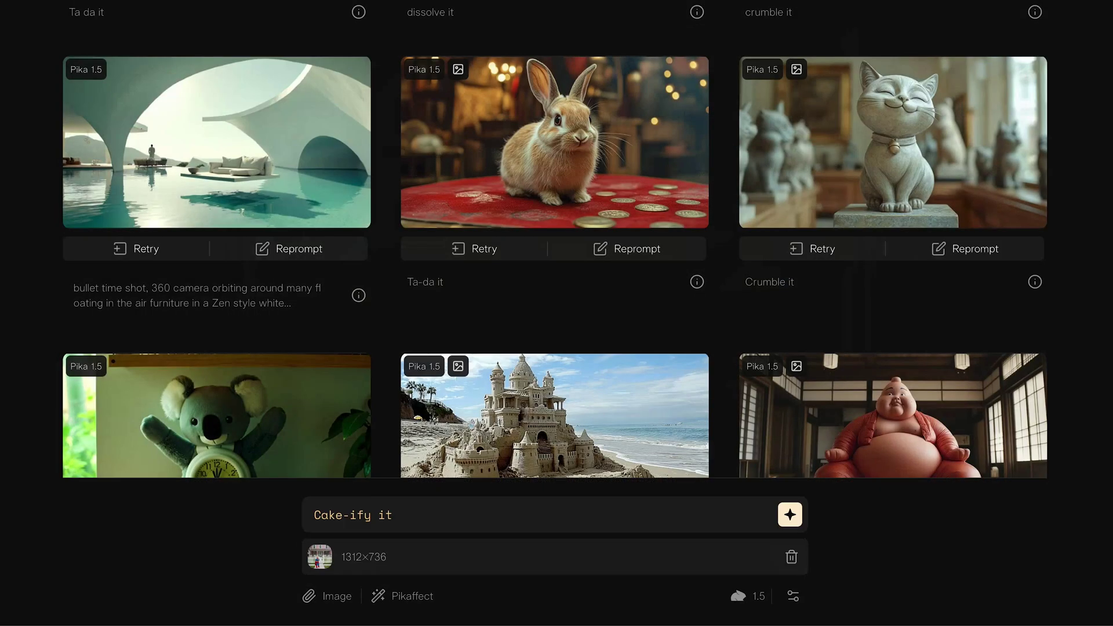
pyautogui.click(402, 596)
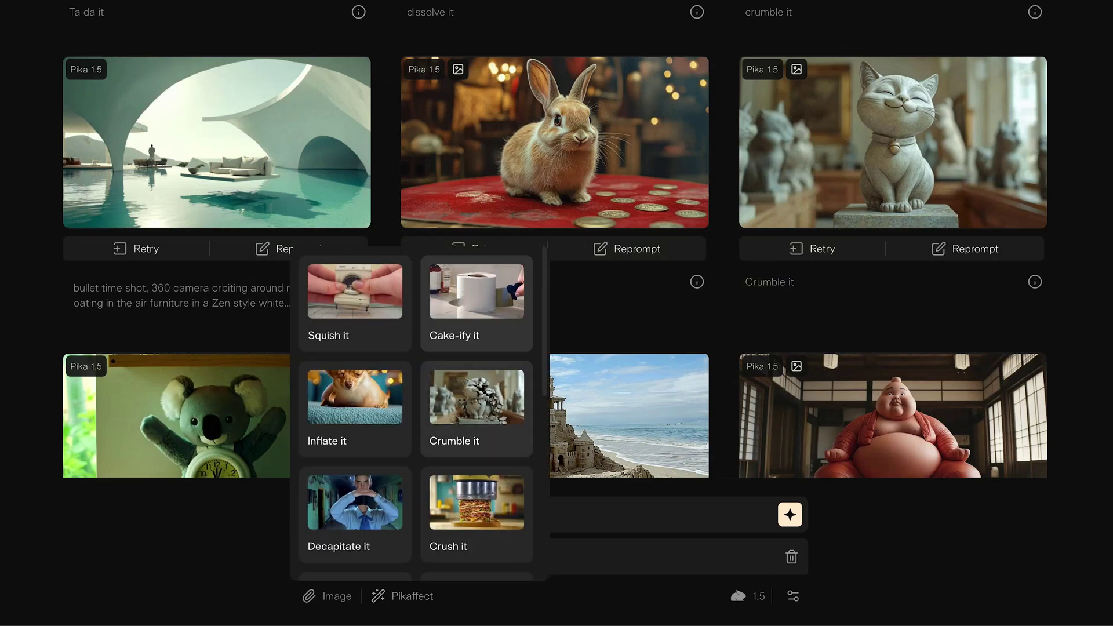
pyautogui.scroll(-3, 417, 406)
pyautogui.scroll(-4, 417, 406)
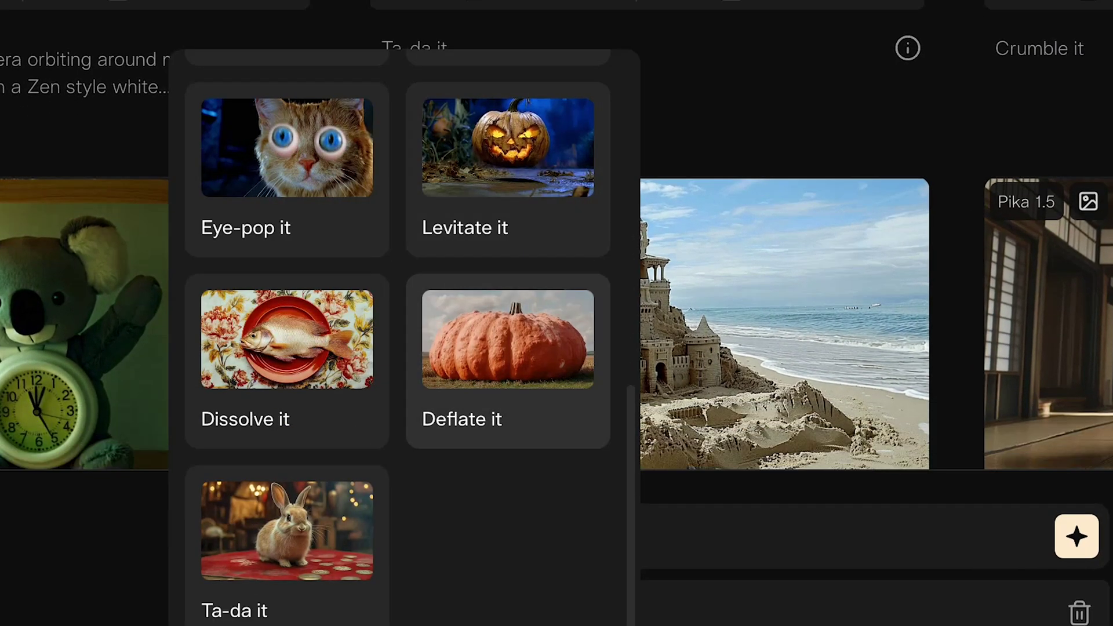
pyautogui.click(508, 169)
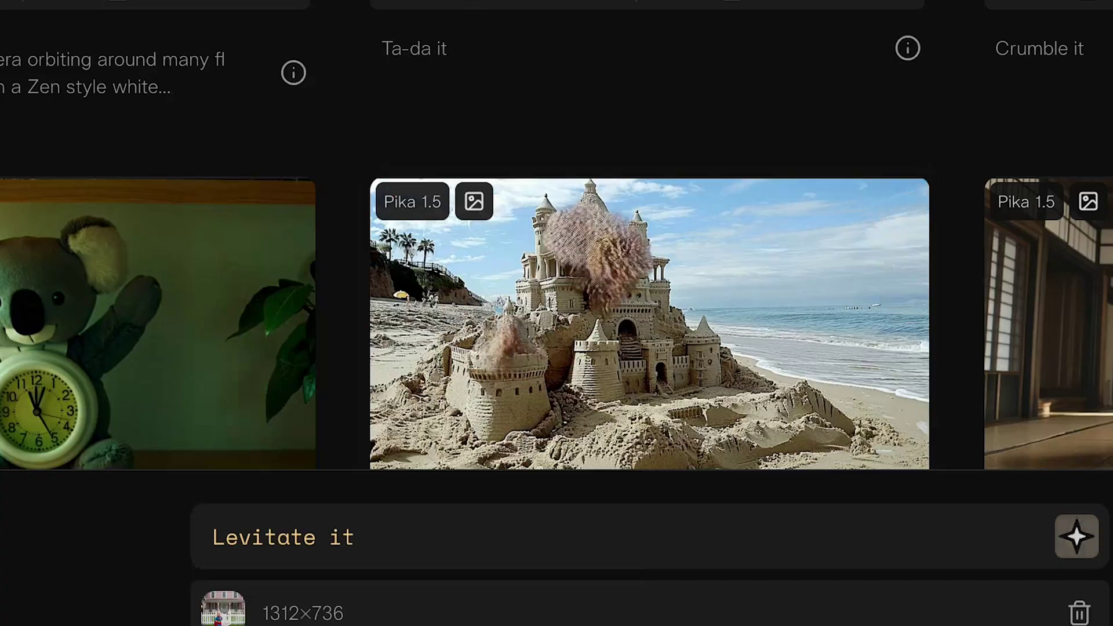
pyautogui.press('Return')
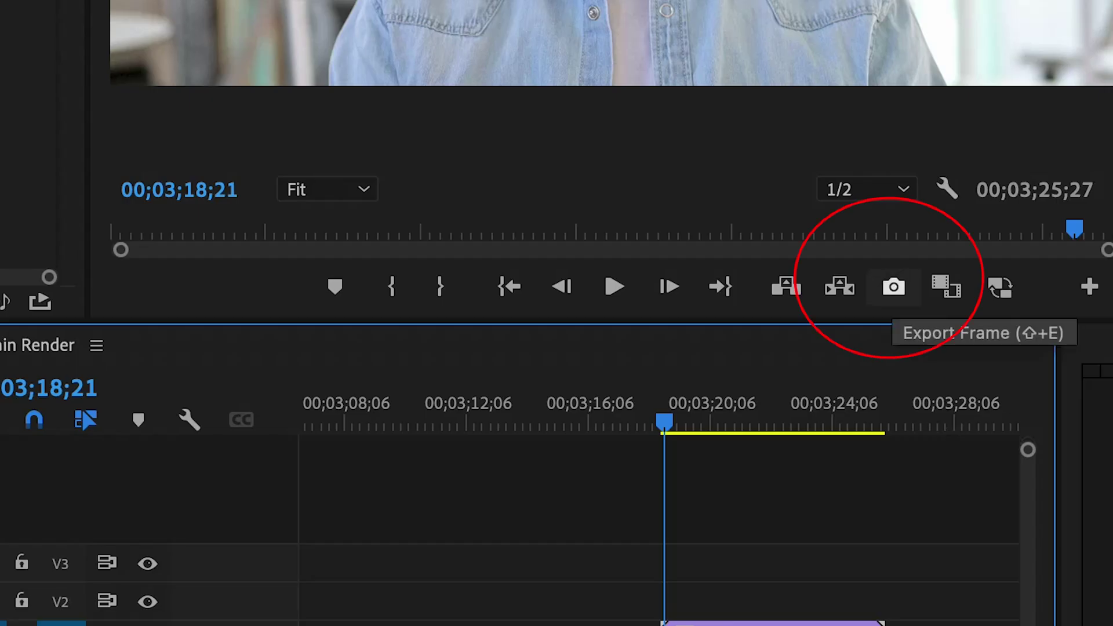
# - In Premiere Pro, export the frame at 00;03;18;21 as a JPEG named "first frame"
pyautogui.hotkey('shift', 'e')
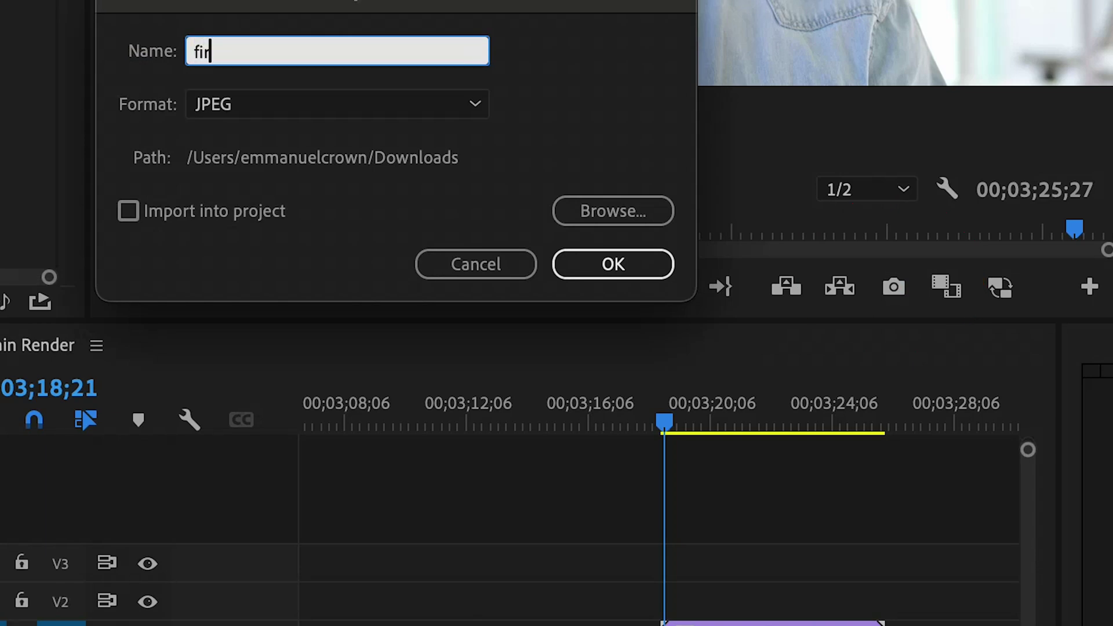
pyautogui.write('first frame')
pyautogui.press('Return')
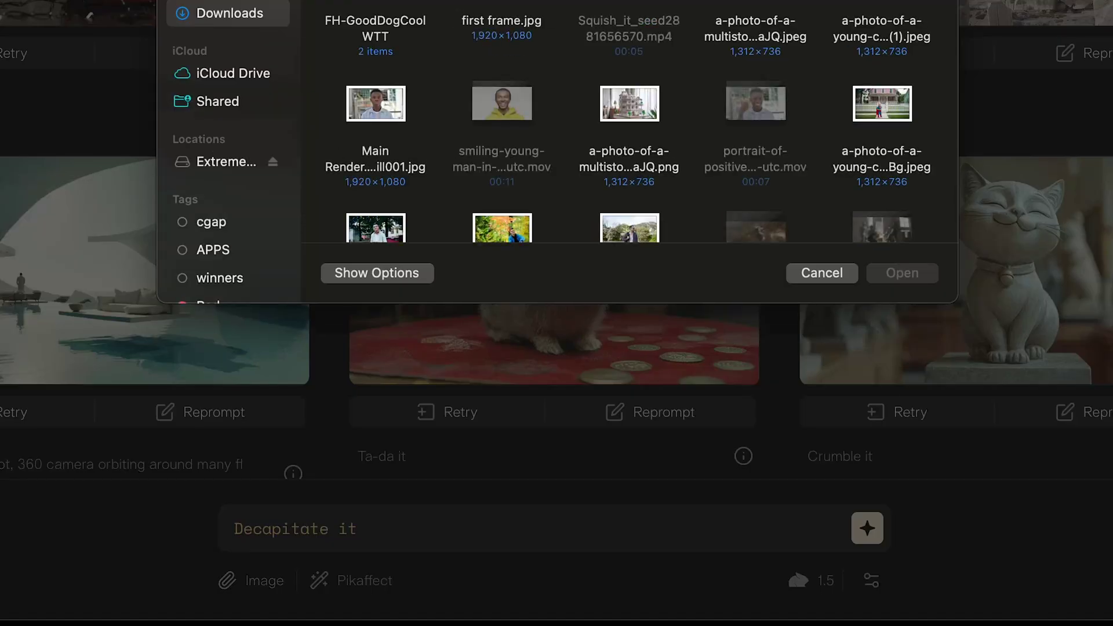
# - In Pika, attach the exported frame for the Decapitate it effect and download the generated video
pyautogui.doubleClick(502, 21)
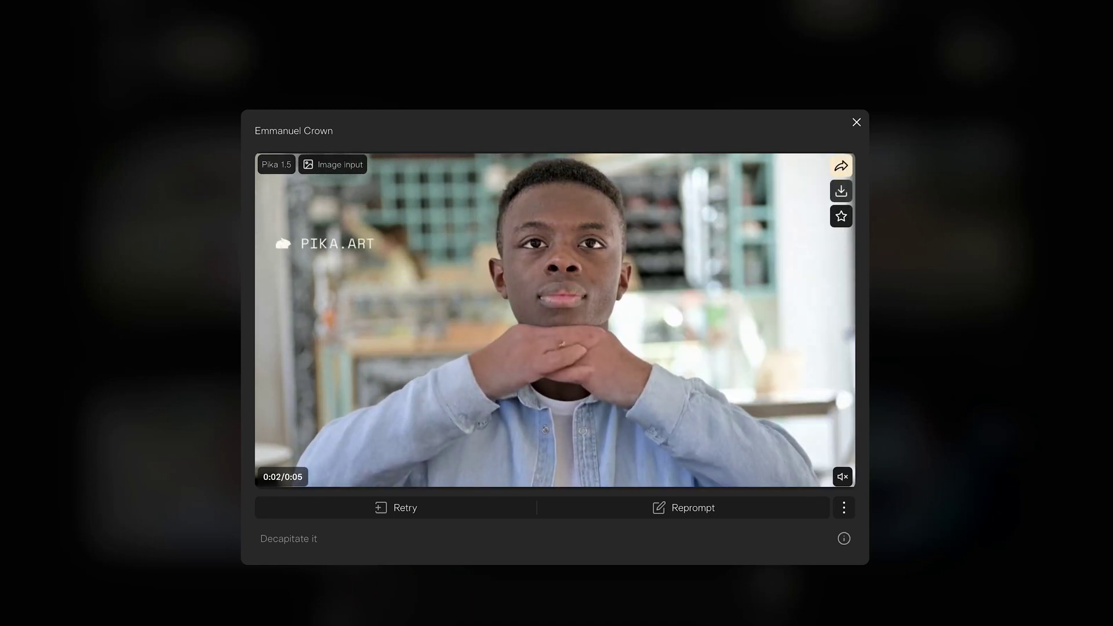
pyautogui.click(841, 191)
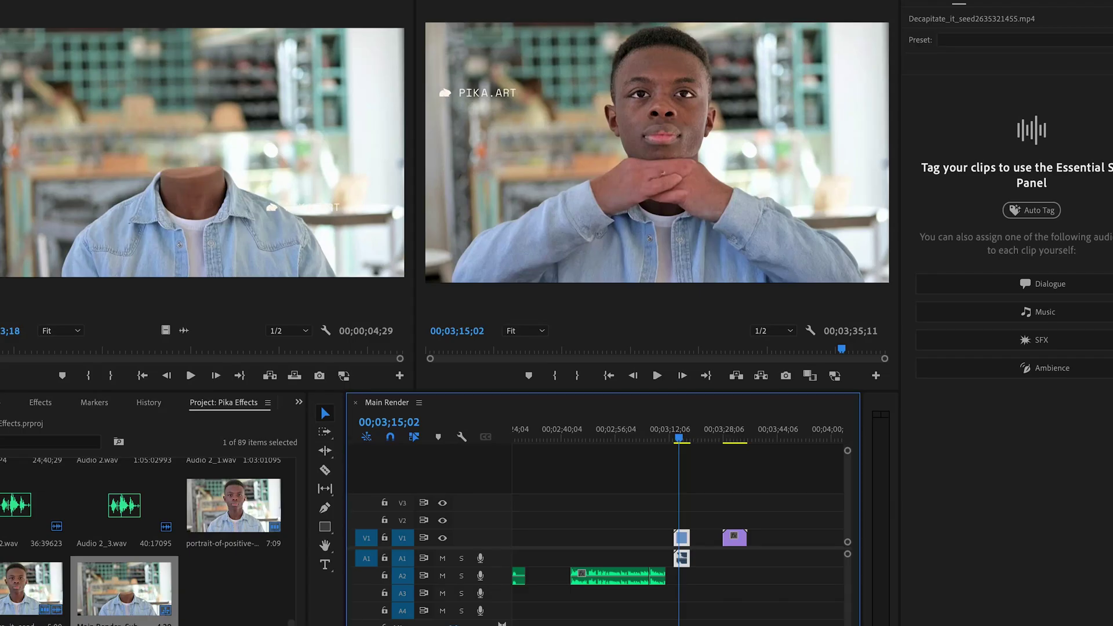
# - In Premiere Pro, split the Decapitate clip at 00;03;18;06 and delete the leftover end piece
pyautogui.press('=')
pyautogui.press('=')
pyautogui.press('=')
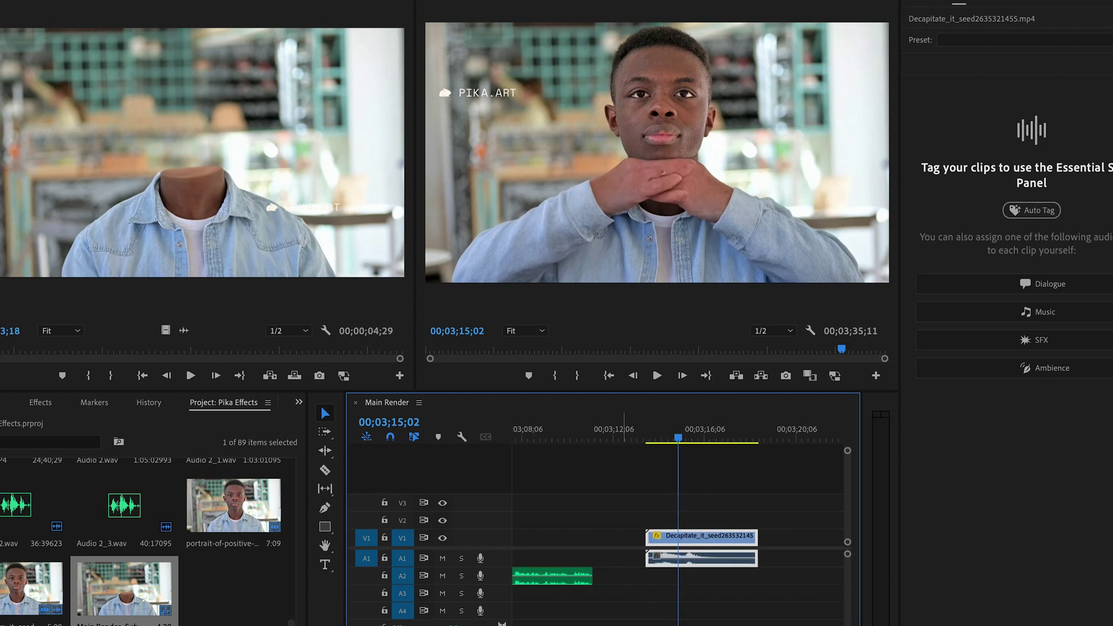
pyautogui.press('space')
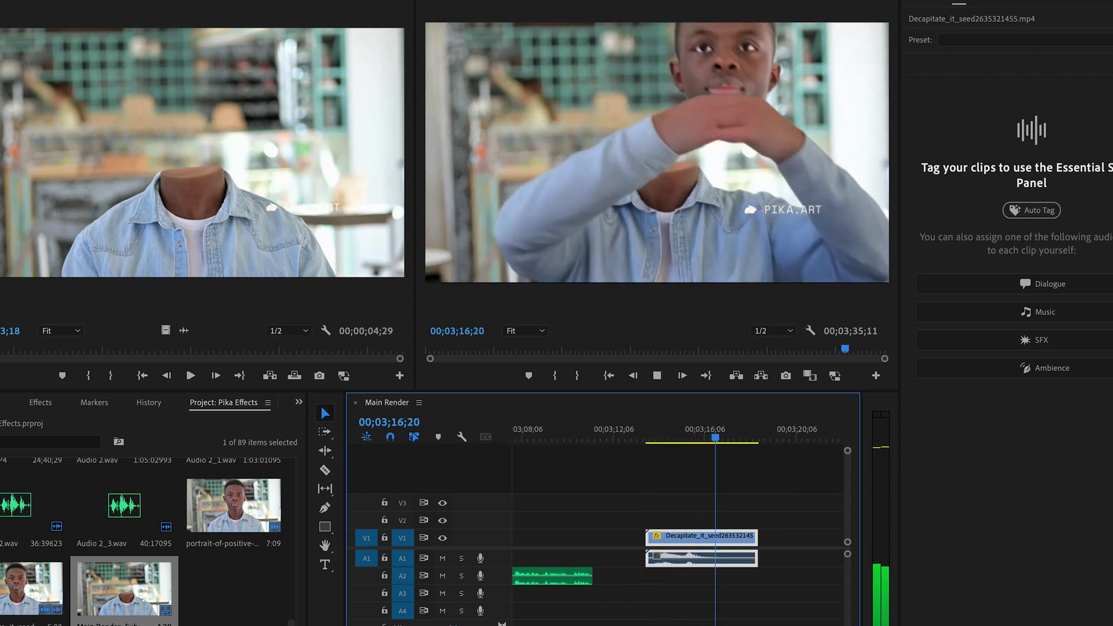
pyautogui.press('space')
pyautogui.press('c')
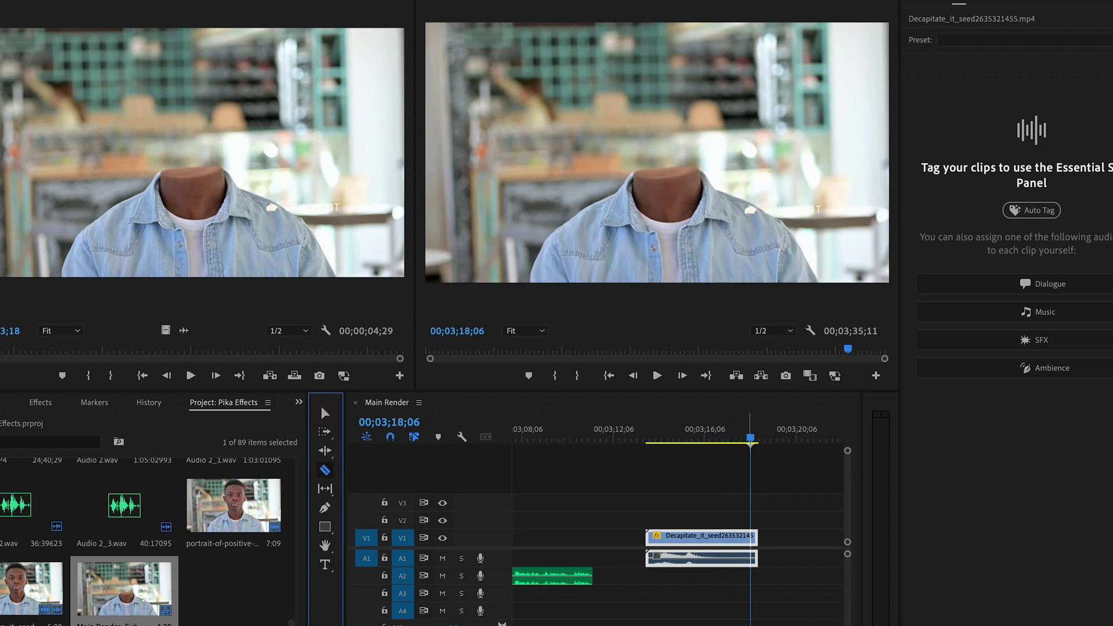
pyautogui.click(750, 537)
pyautogui.click(325, 413)
pyautogui.click(760, 537)
pyautogui.click(755, 538)
pyautogui.press('Delete')
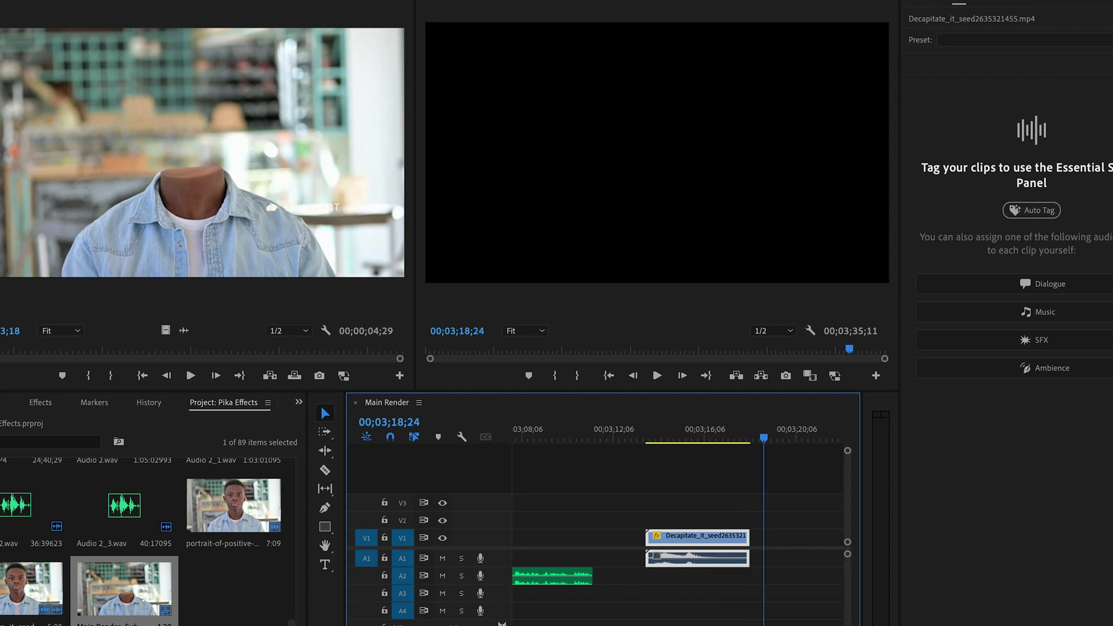
# - Place a copy of the trimmed Decapitate clip directly after the original and reverse its speed
pyautogui.hotkey('ctrl', 'v')
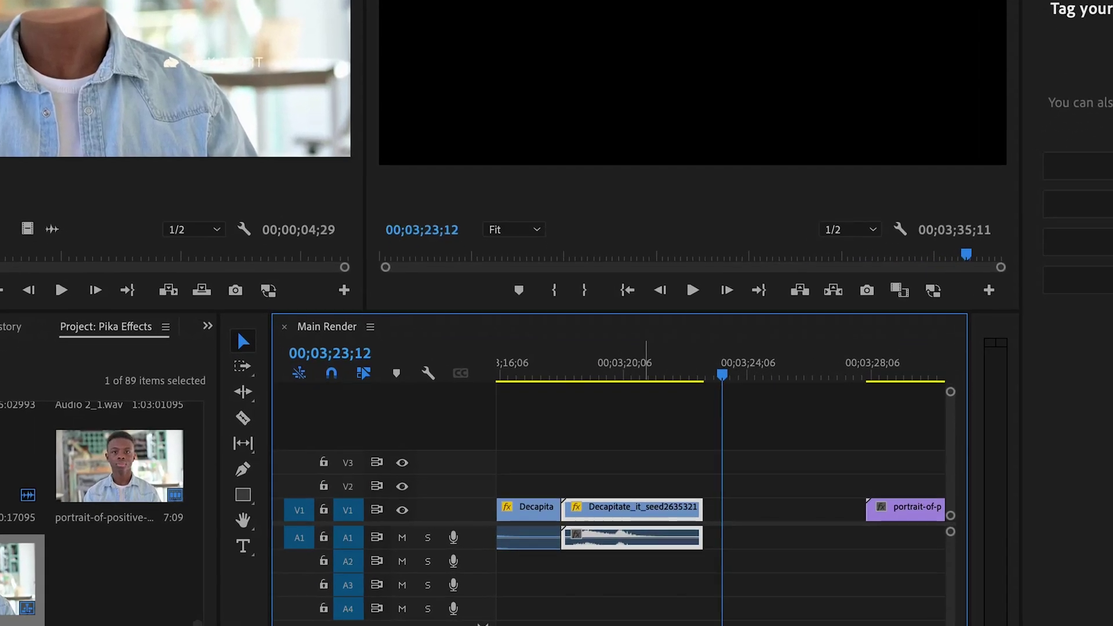
pyautogui.click(643, 364)
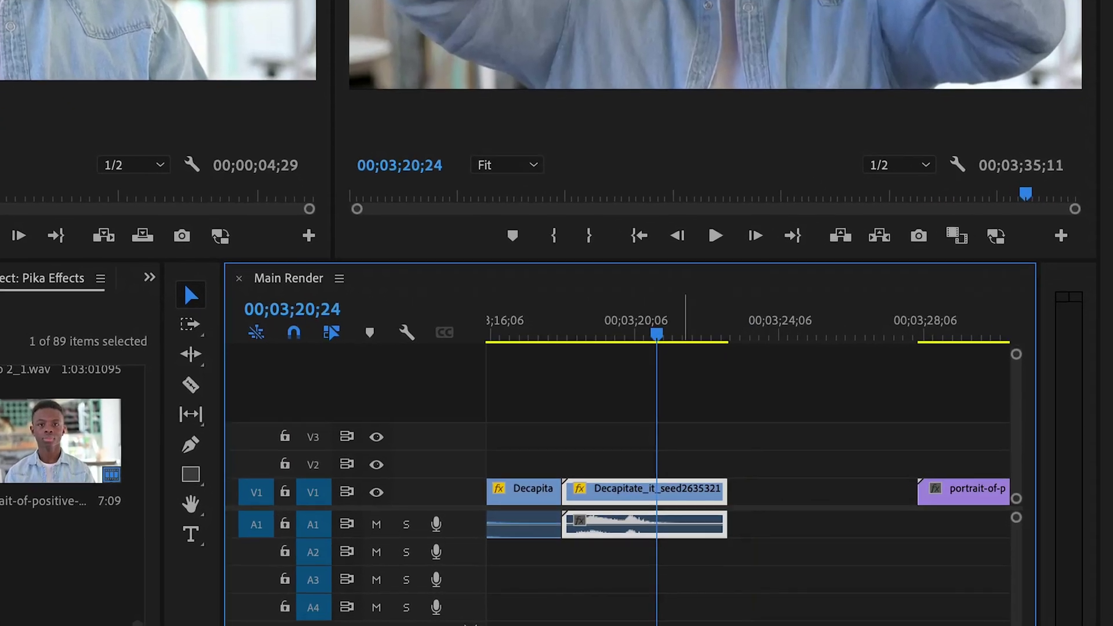
pyautogui.rightClick(666, 511)
pyautogui.scroll(-10, 887, 581)
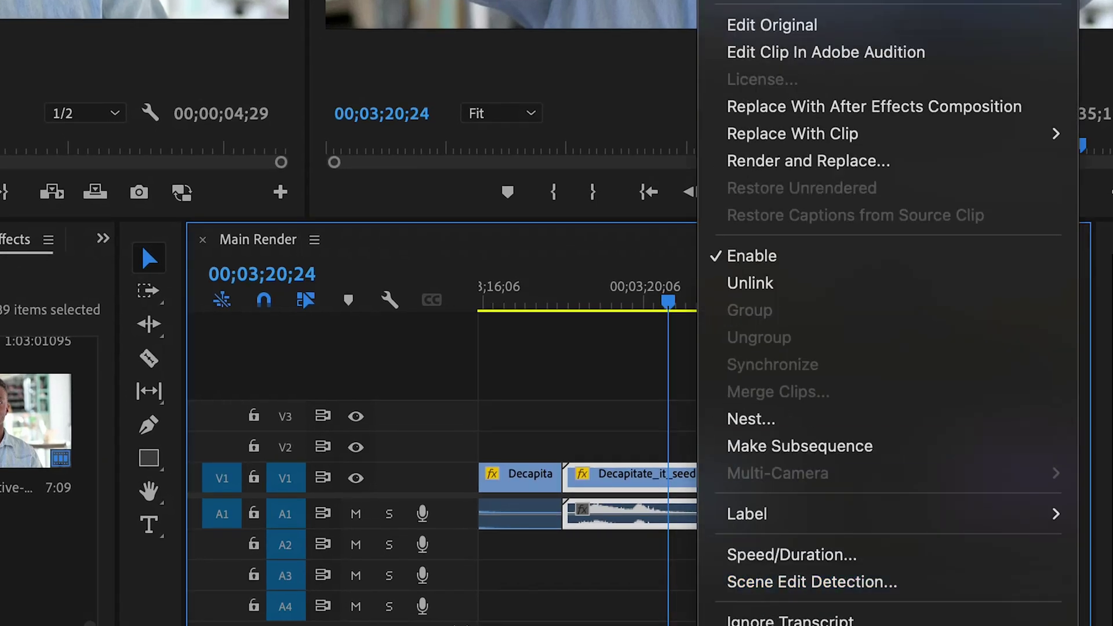
pyautogui.click(791, 310)
pyautogui.click(445, 51)
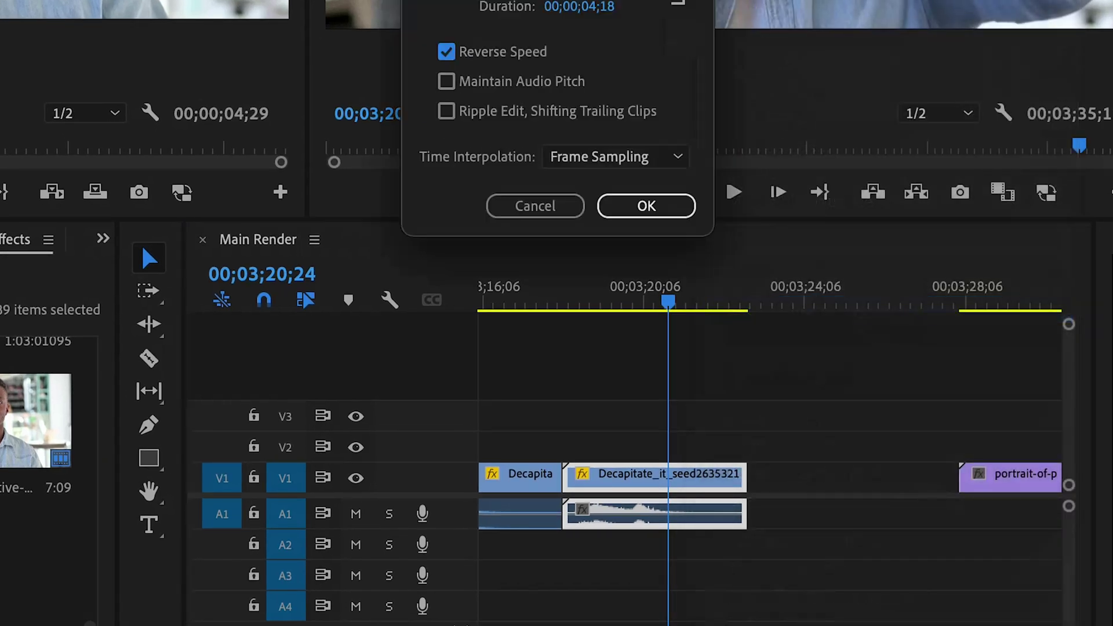
pyautogui.click(646, 206)
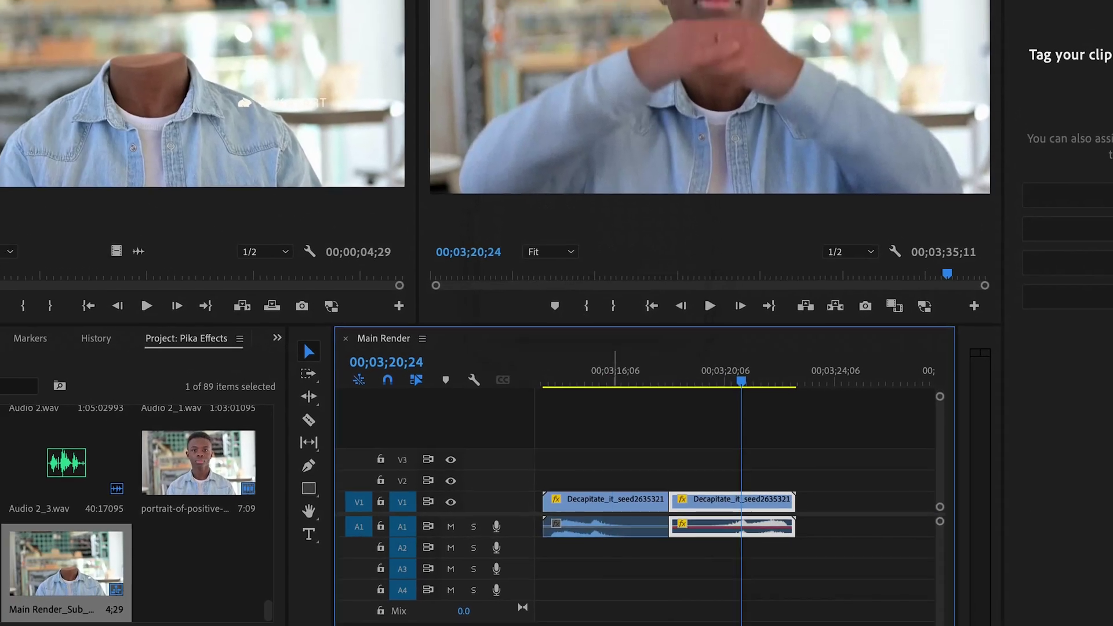
# - Play back the Decapitate clips and move the thumbs-up portrait clip directly after the reversed copy on V1
pyautogui.click(608, 351)
pyautogui.hscroll(-3, 745, 493)
pyautogui.click(713, 348)
pyautogui.press('space')
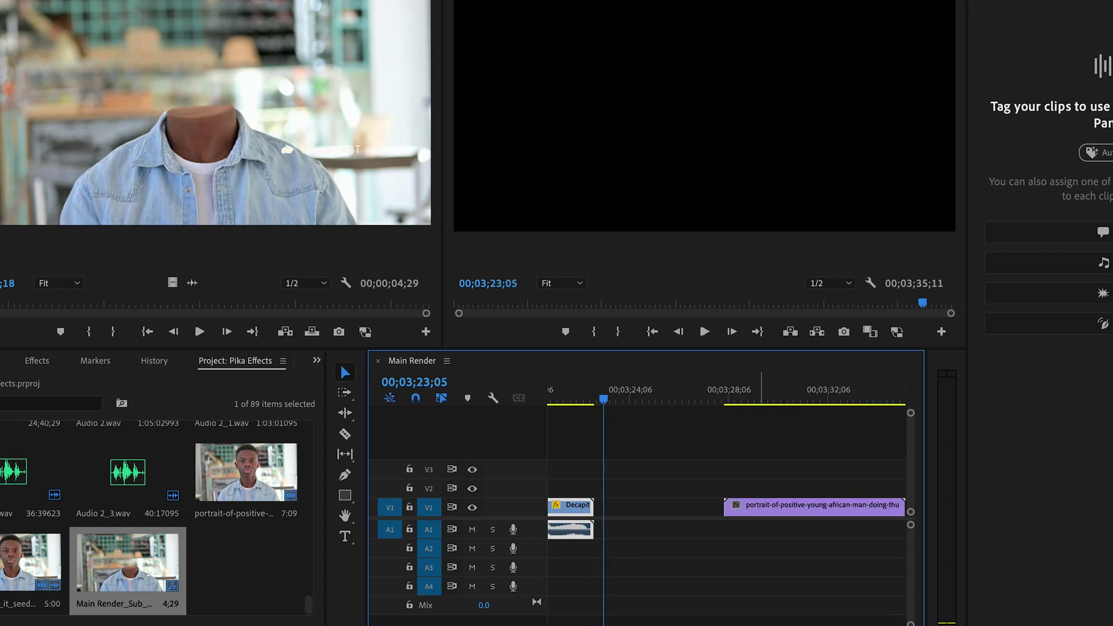
pyautogui.press('Down')
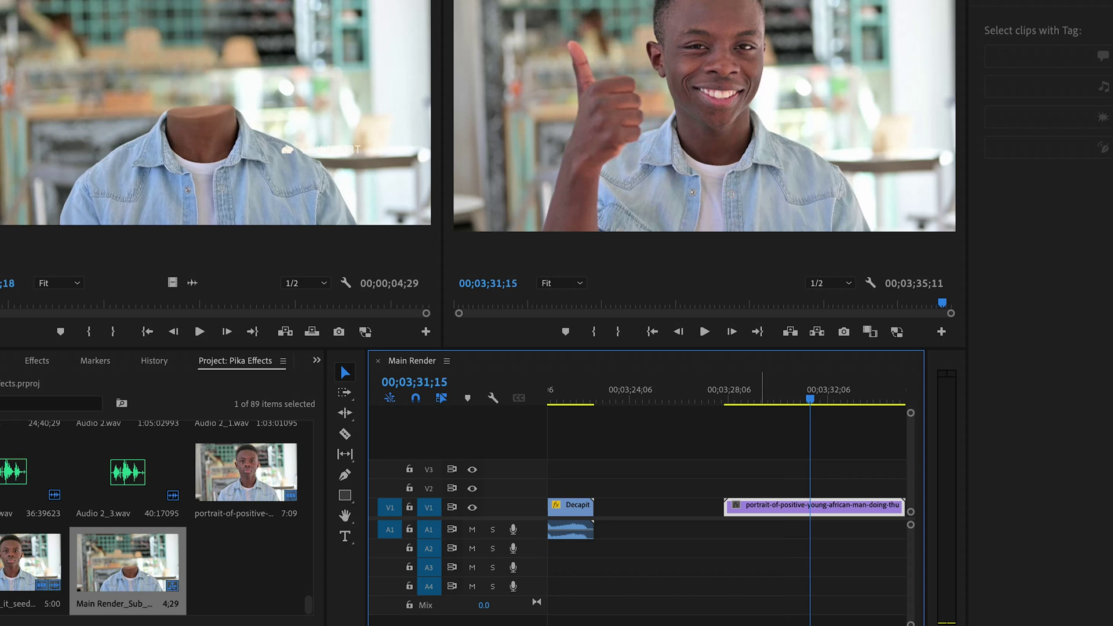
pyautogui.moveTo(771, 506); pyautogui.dragTo(642, 506)
pyautogui.hscroll(-3, 641, 507)
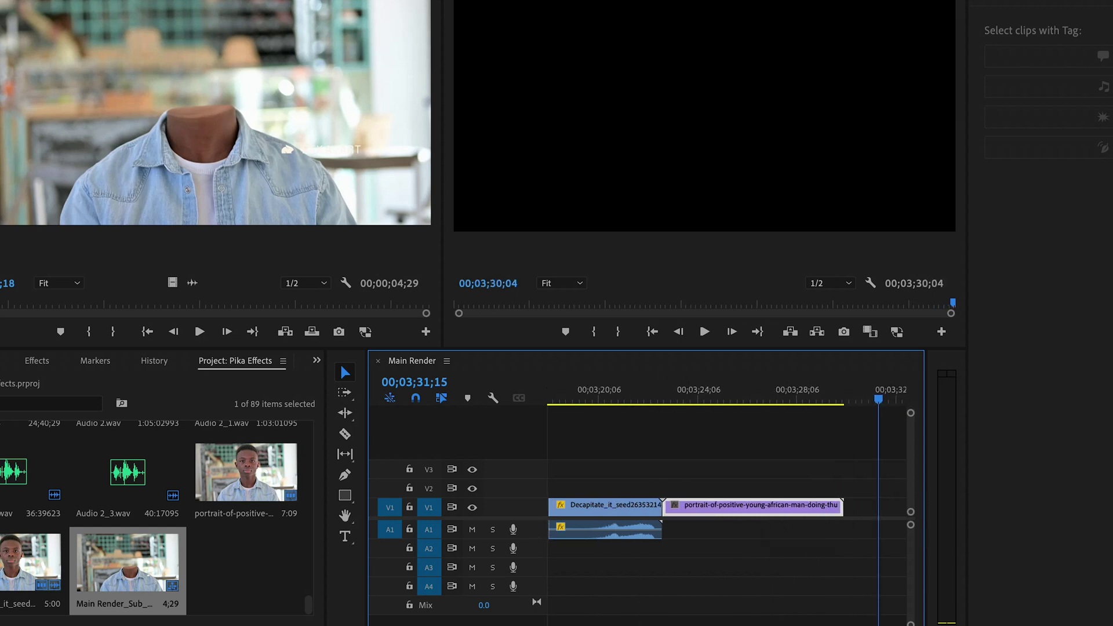
pyautogui.scroll(-3, 727, 505)
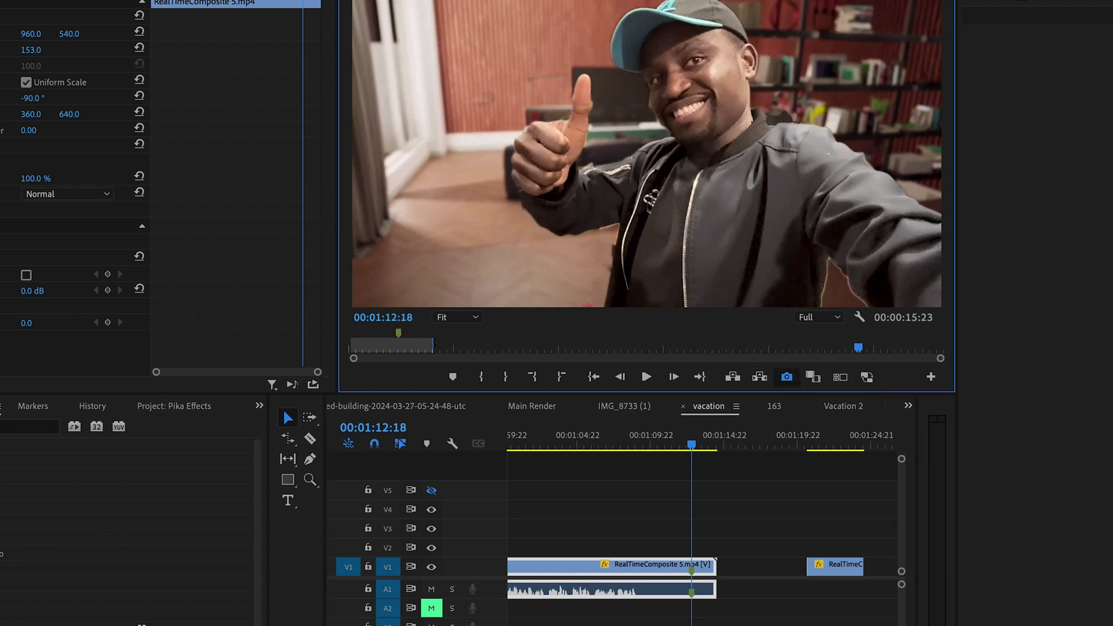
# - Export the vacation sequence frames at 00:01:12:18 and 00:01:20:18 as PNG stills
pyautogui.hotkey('shift', 'e')
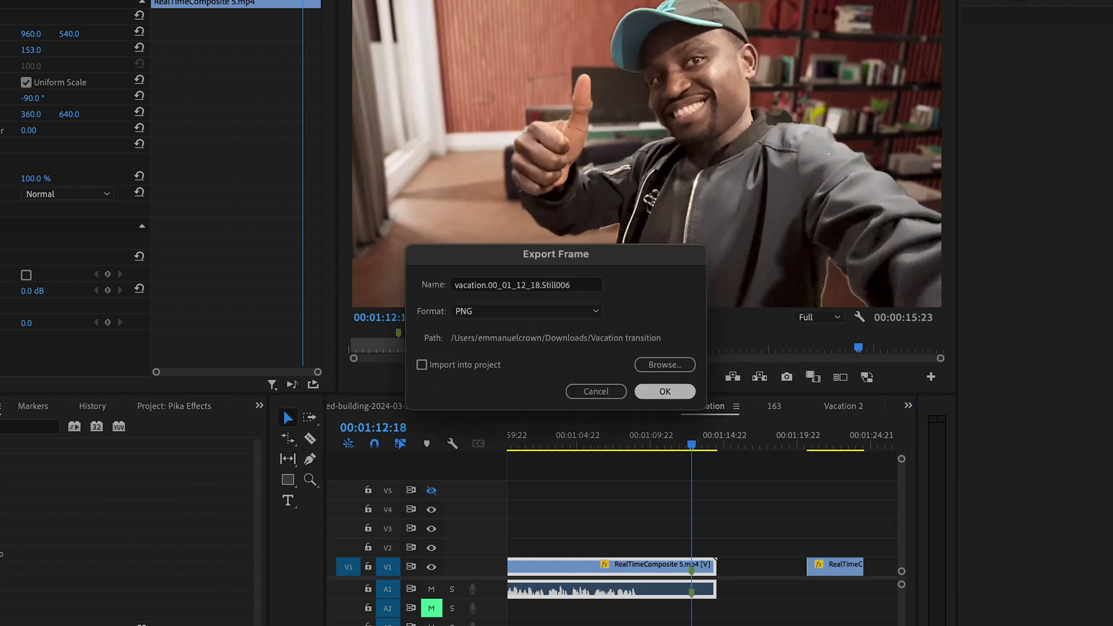
pyautogui.press('Return')
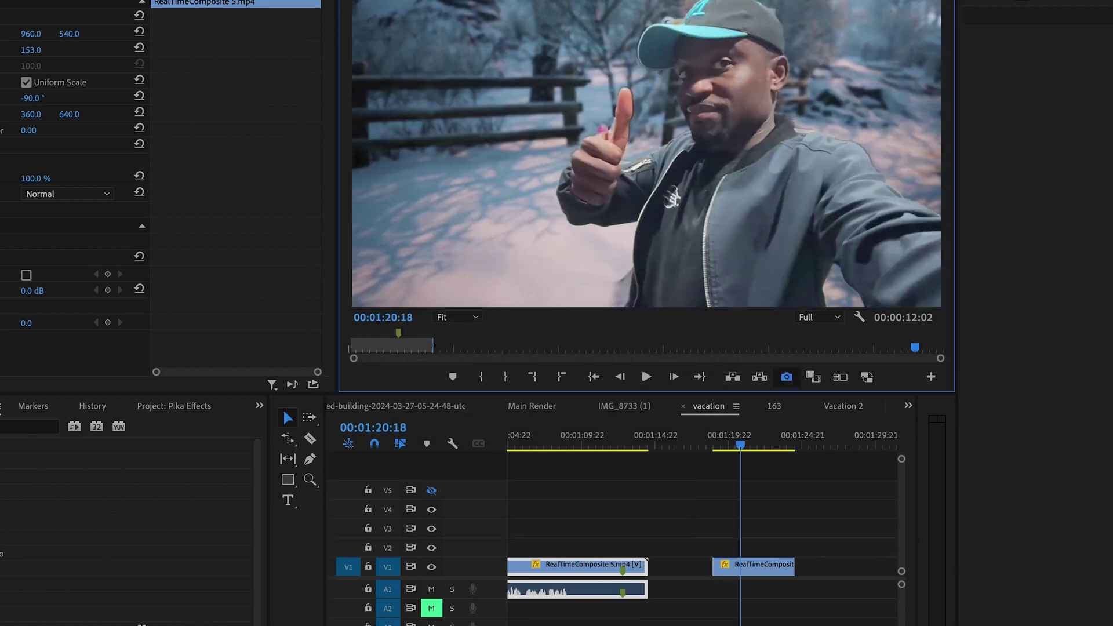
pyautogui.hotkey('shift', 'e')
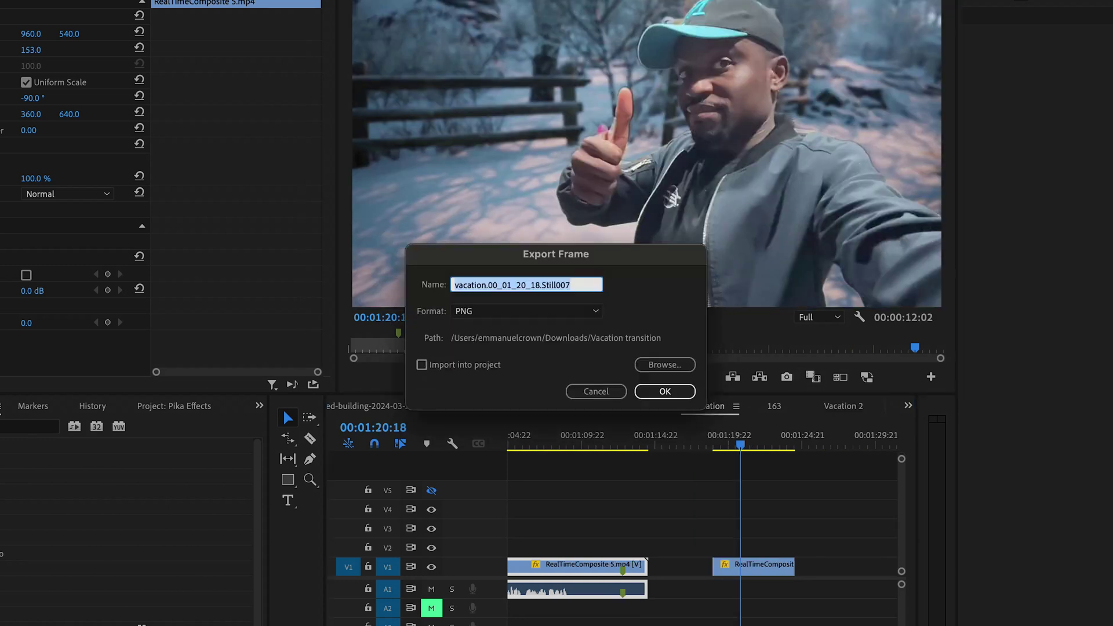
pyautogui.press('Return')
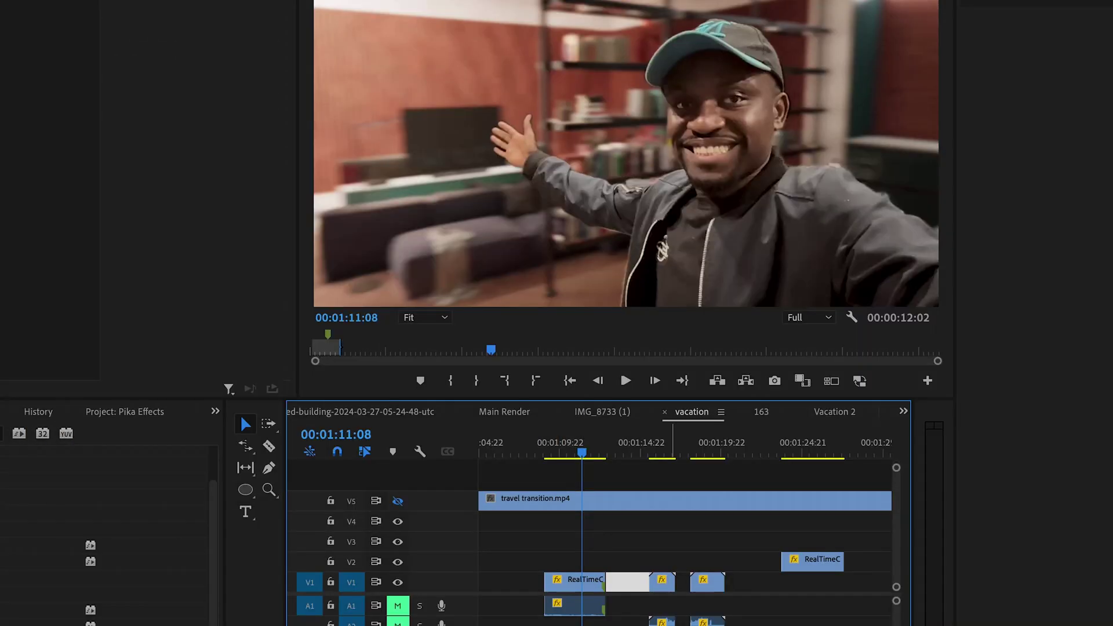
# - Move the Peel it clip directly after RealTimeComposite 5.mp4 on V1 and play back the transition
pyautogui.moveTo(673, 583); pyautogui.dragTo(622, 582)
pyautogui.click(667, 582)
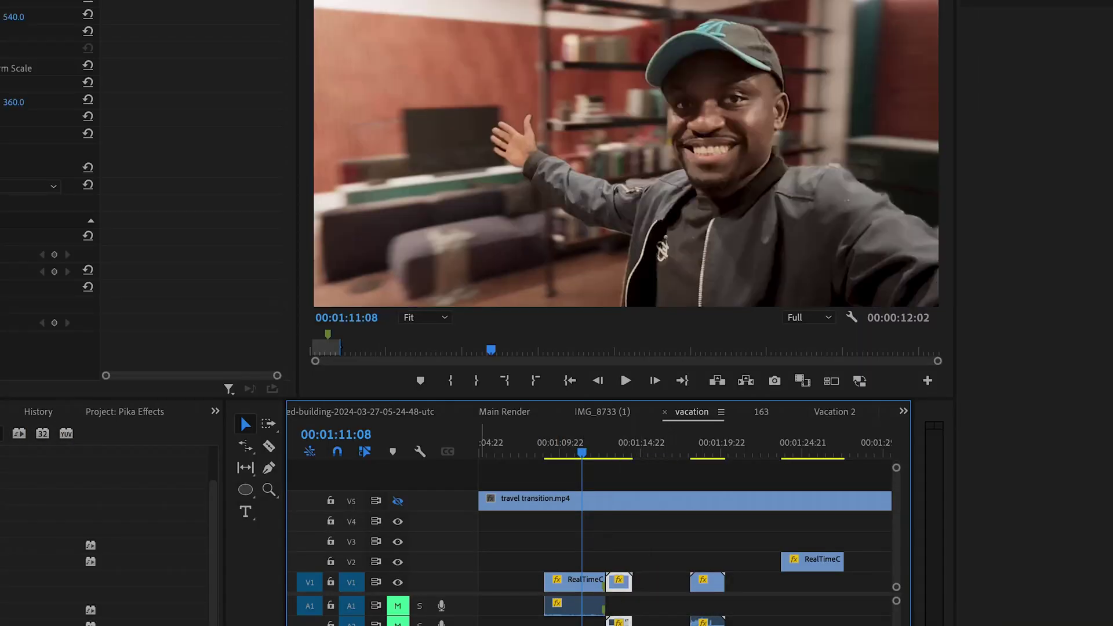
pyautogui.press('=')
pyautogui.press('space')
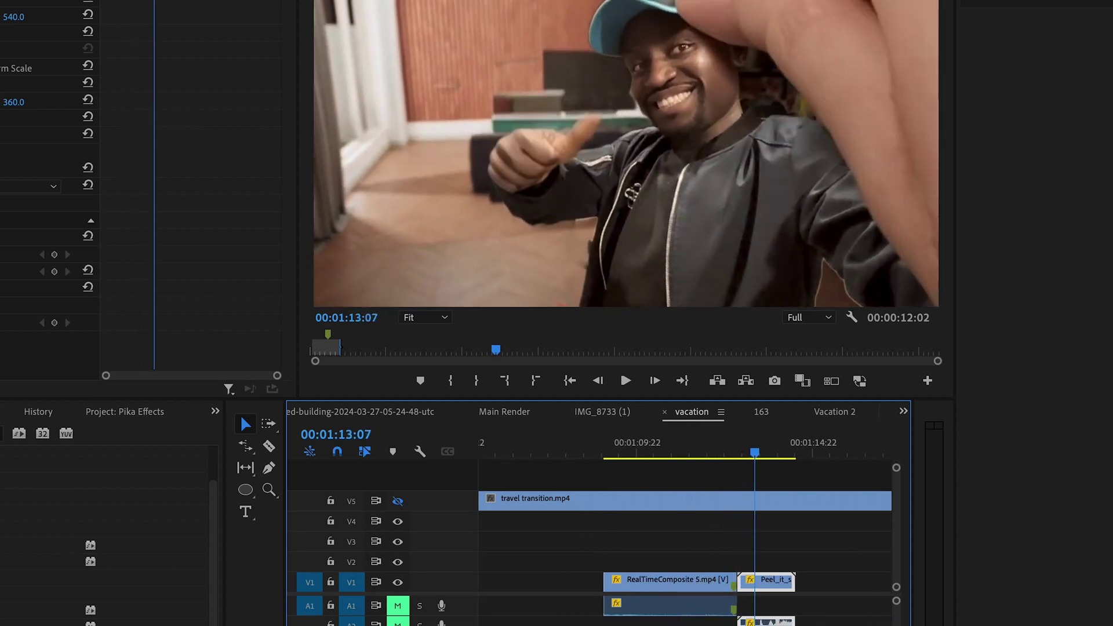
# - Play back the transition from RealTimeComposite 5.mp4 into the Peel it clip
pyautogui.hotkey('shift', 'Left')
pyautogui.hotkey('shift', 'Left')
pyautogui.moveTo(742, 452); pyautogui.dragTo(682, 452)
pyautogui.press('space')
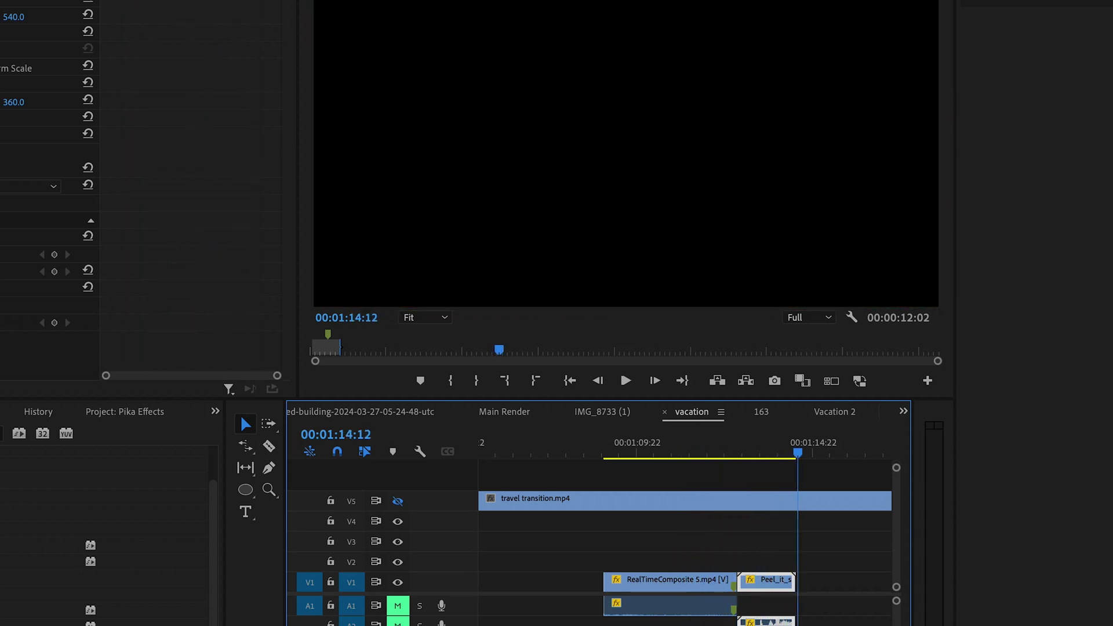
# - Move the second Peel it clip directly after the first one on V1 and scrub through it
pyautogui.hscroll(4, 684, 539)
pyautogui.hscroll(-1, 685, 539)
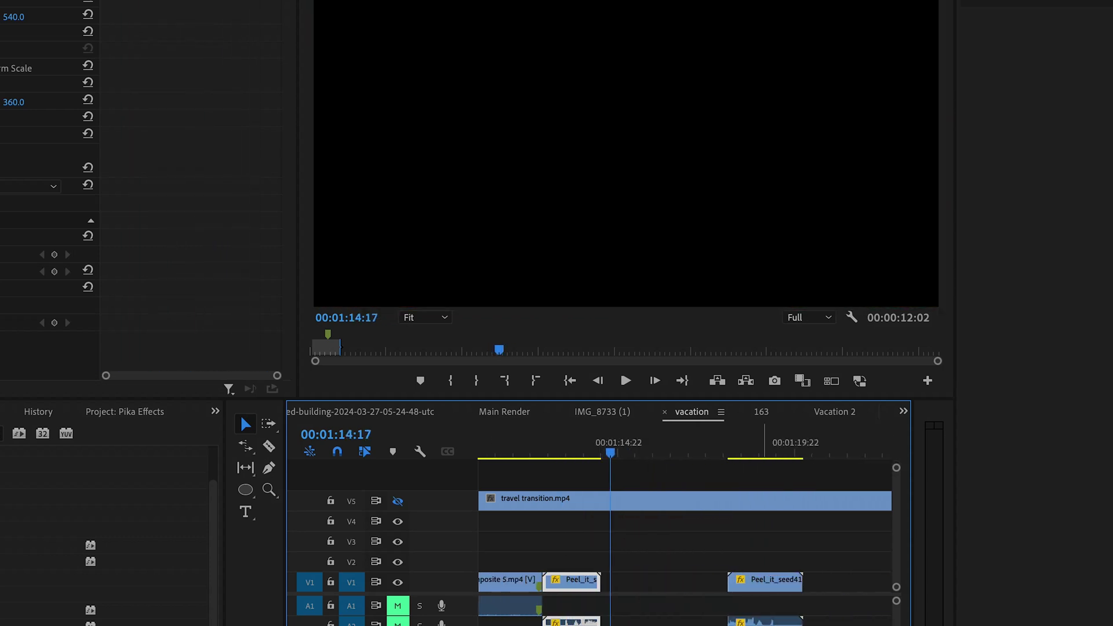
pyautogui.moveTo(765, 582); pyautogui.dragTo(754, 583)
pyautogui.moveTo(648, 580); pyautogui.dragTo(639, 580)
pyautogui.moveTo(611, 447)
pyautogui.mouseDown()
pyautogui.moveTo(581, 446)
pyautogui.moveTo(633, 446)
pyautogui.mouseUp()
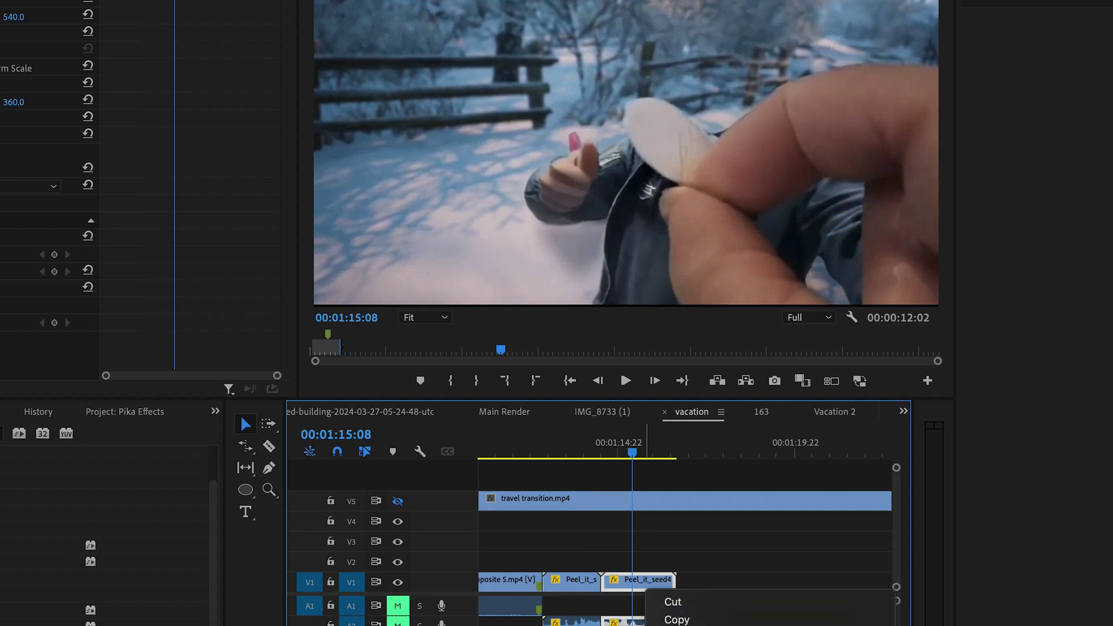
# - Apply Reverse Speed to the second Peel it clip at 233.33% speed and play it back
pyautogui.click(708, 602)
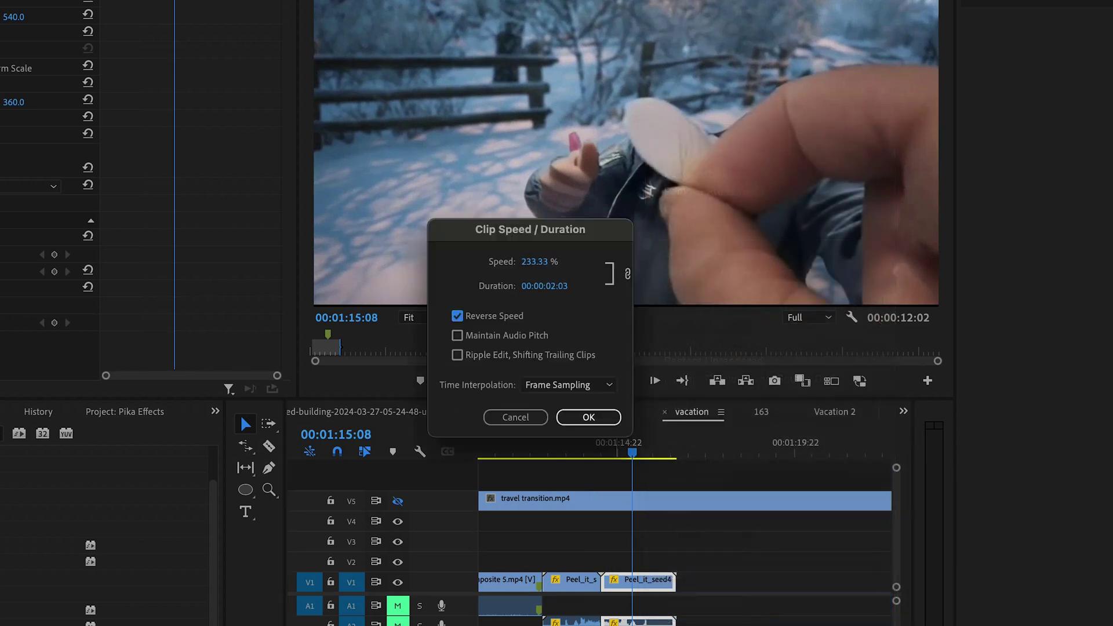
pyautogui.press('Return')
pyautogui.moveTo(632, 452)
pyautogui.mouseDown()
pyautogui.moveTo(605, 453)
pyautogui.moveTo(616, 453)
pyautogui.mouseUp()
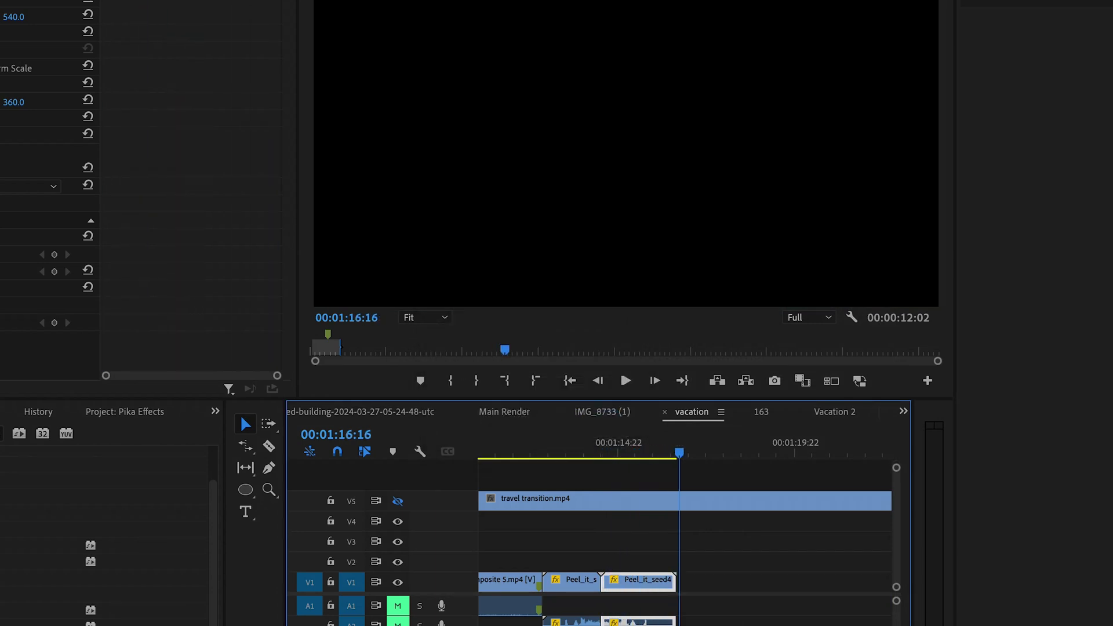
# - Move RealTimeComposite 3.mp4 directly after the second Peel it clip on V1 and play back the join
pyautogui.hscroll(3, 684, 542)
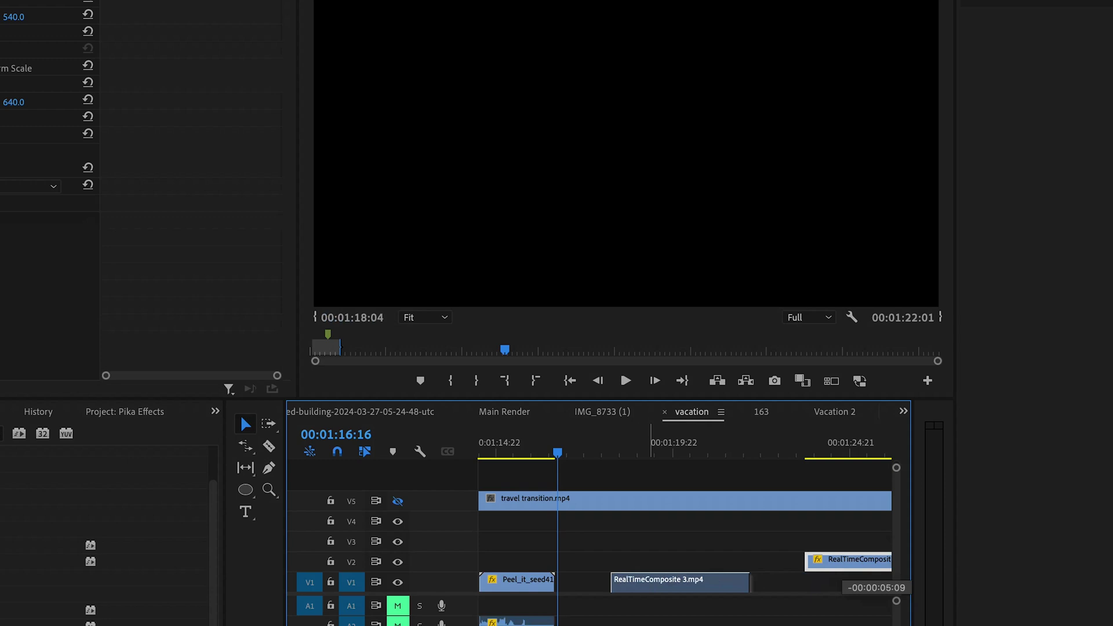
pyautogui.moveTo(627, 582); pyautogui.dragTo(622, 582)
pyautogui.hscroll(-2, 623, 582)
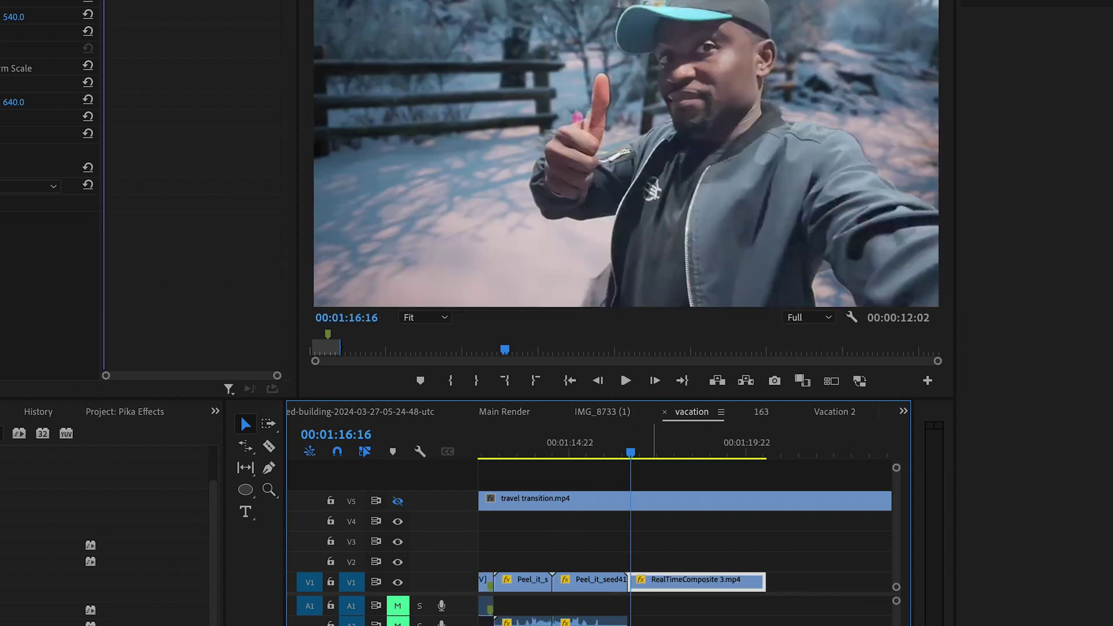
pyautogui.press('space')
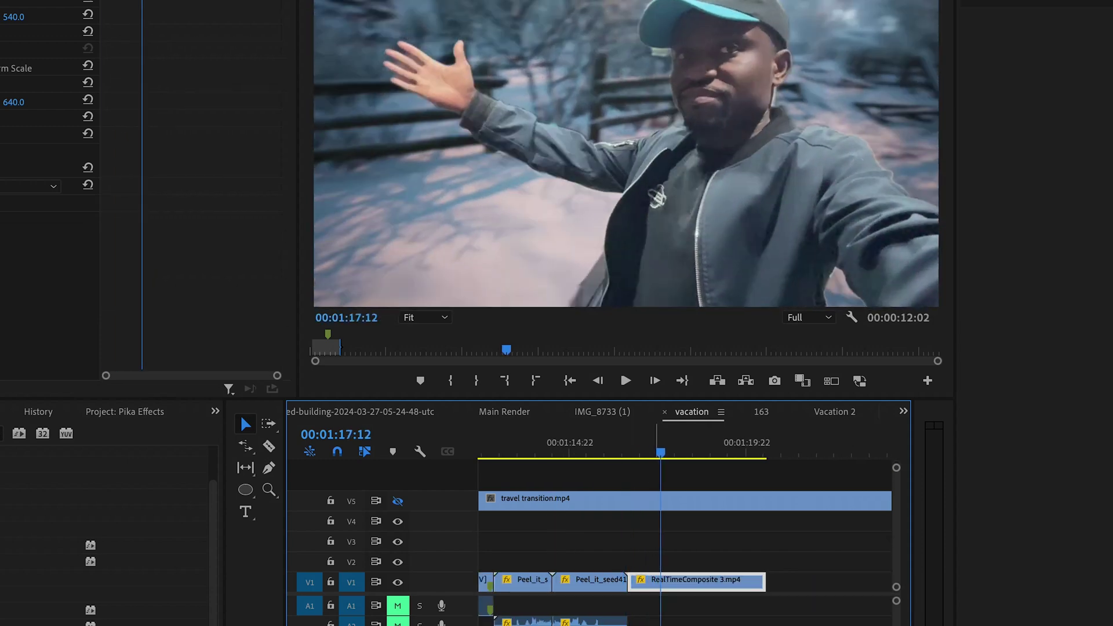
# - Play back the complete vacation transition from RealTimeComposite 5.mp4 through both Peel it clips to RealTimeComposite 3.mp4
pyautogui.hscroll(-2, 684, 542)
pyautogui.click(513, 447)
pyautogui.press('space')
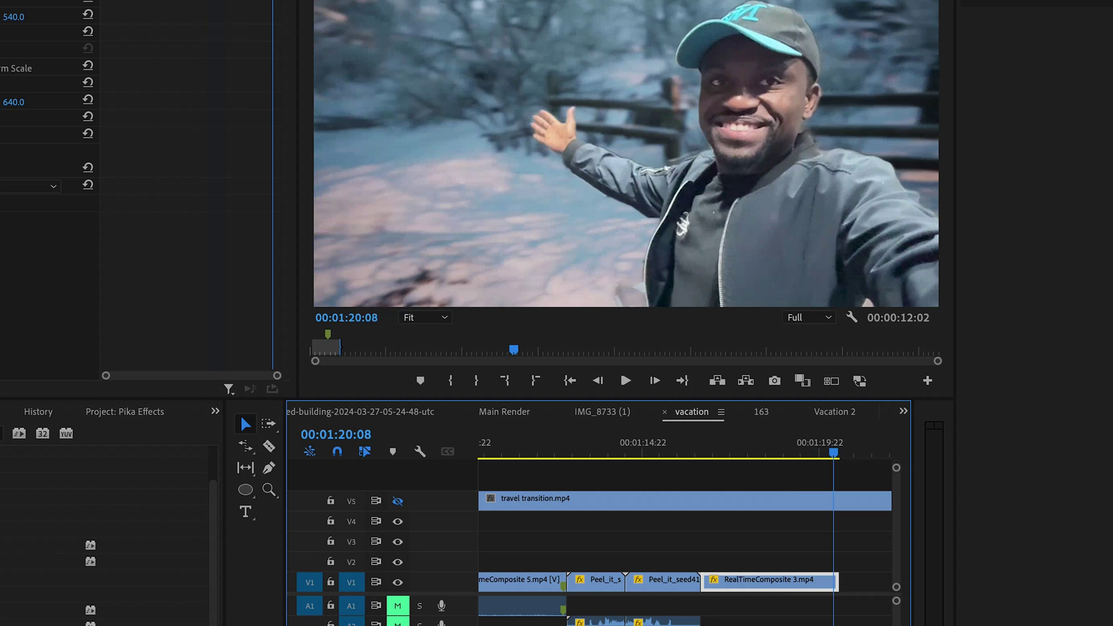
pyautogui.press('-')
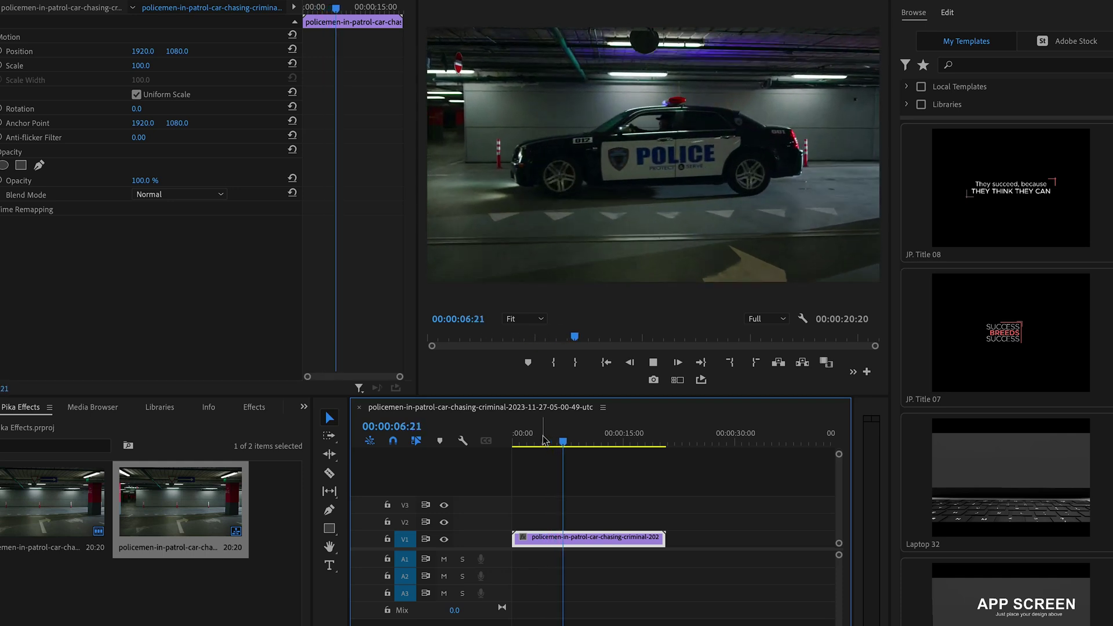
# - Add a frame hold to the police car clip at 00:00:08:09
pyautogui.press('space')
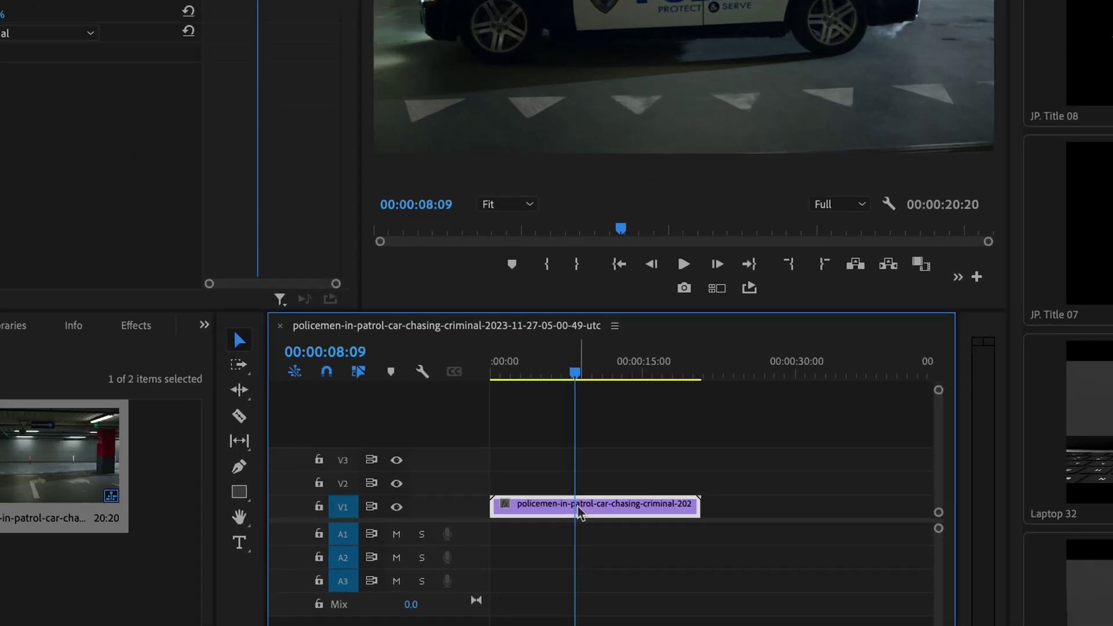
pyautogui.rightClick(577, 543)
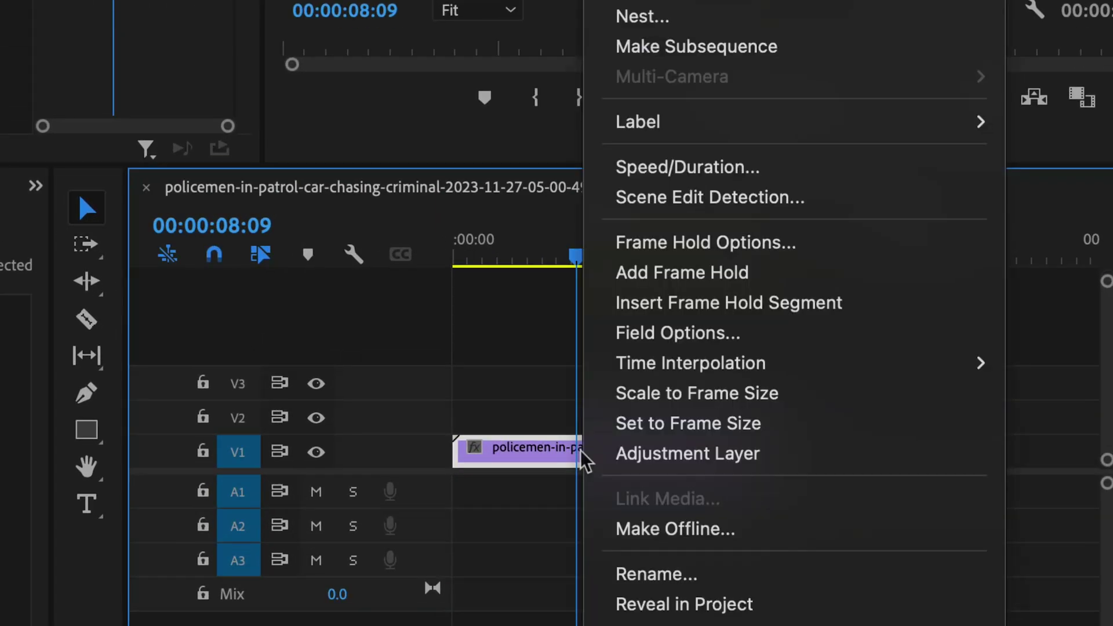
pyautogui.click(717, 273)
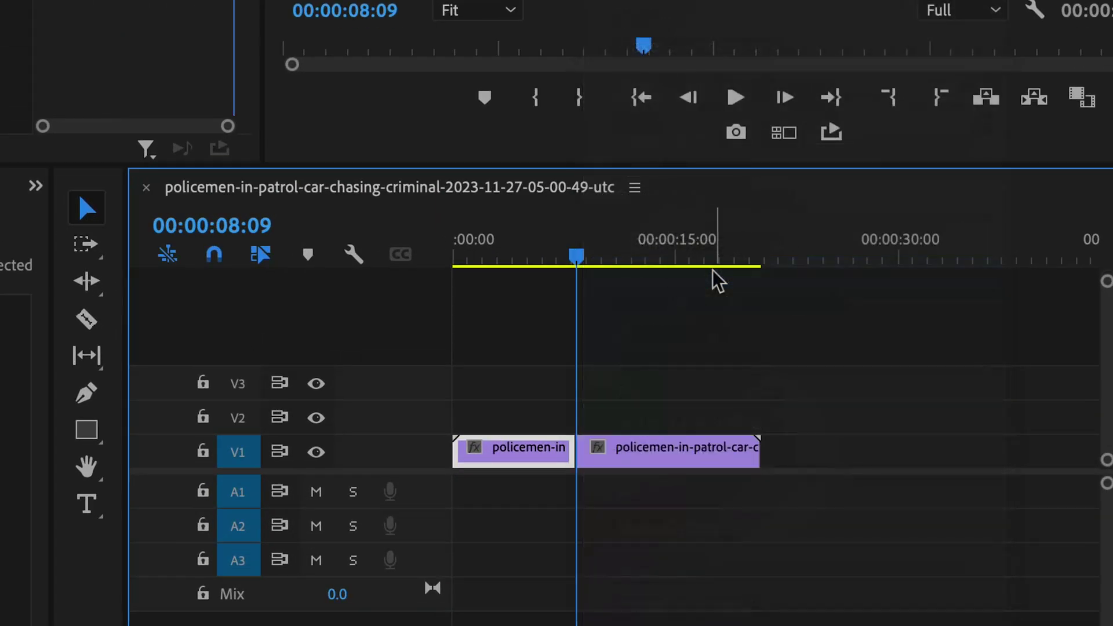
# - Play into the held police car clip to 00:00:10:11 and export the frozen frame as a JPEG still
pyautogui.press('space')
pyautogui.press('space')
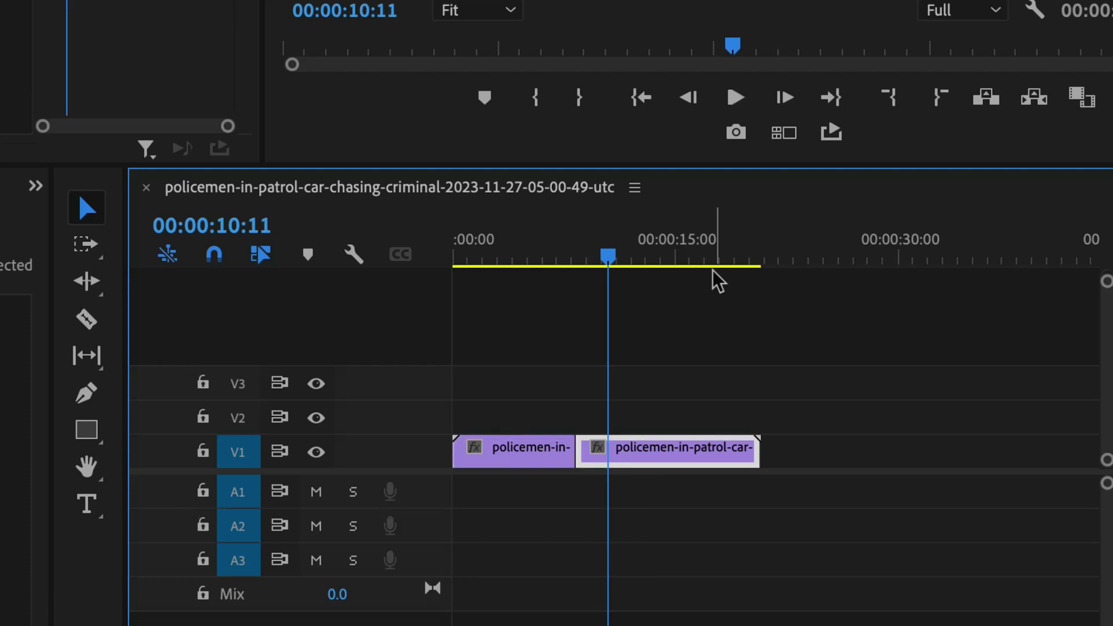
pyautogui.click(667, 452)
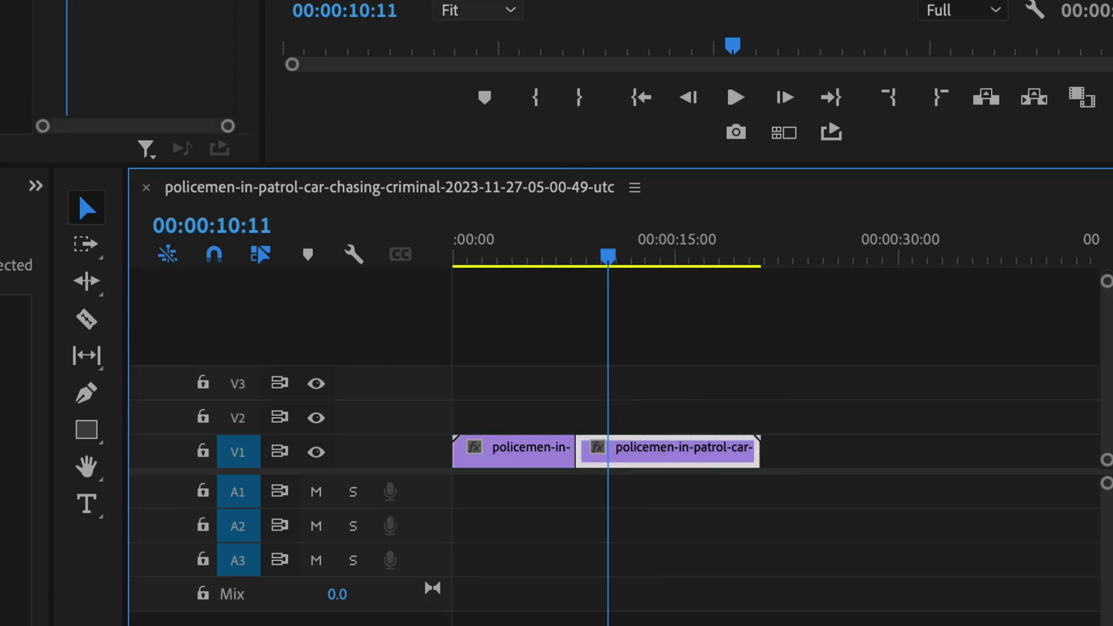
pyautogui.click(736, 132)
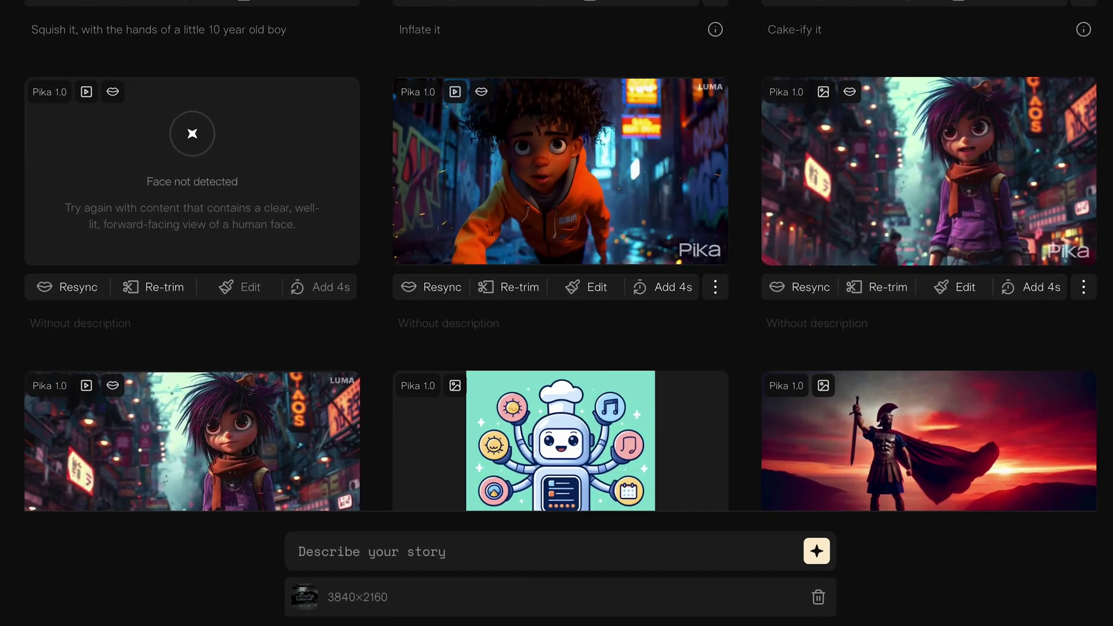
# - Switch to Pika and choose the Explode it Pikaffect for the police car still
pyautogui.click(347, 622)
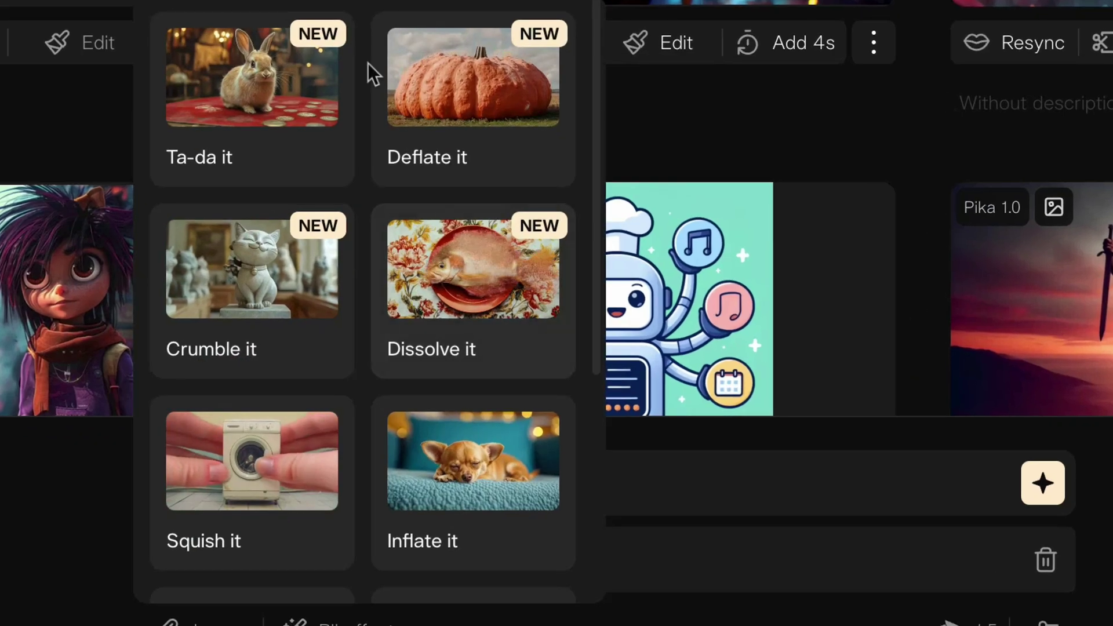
pyautogui.scroll(-5, 410, 316)
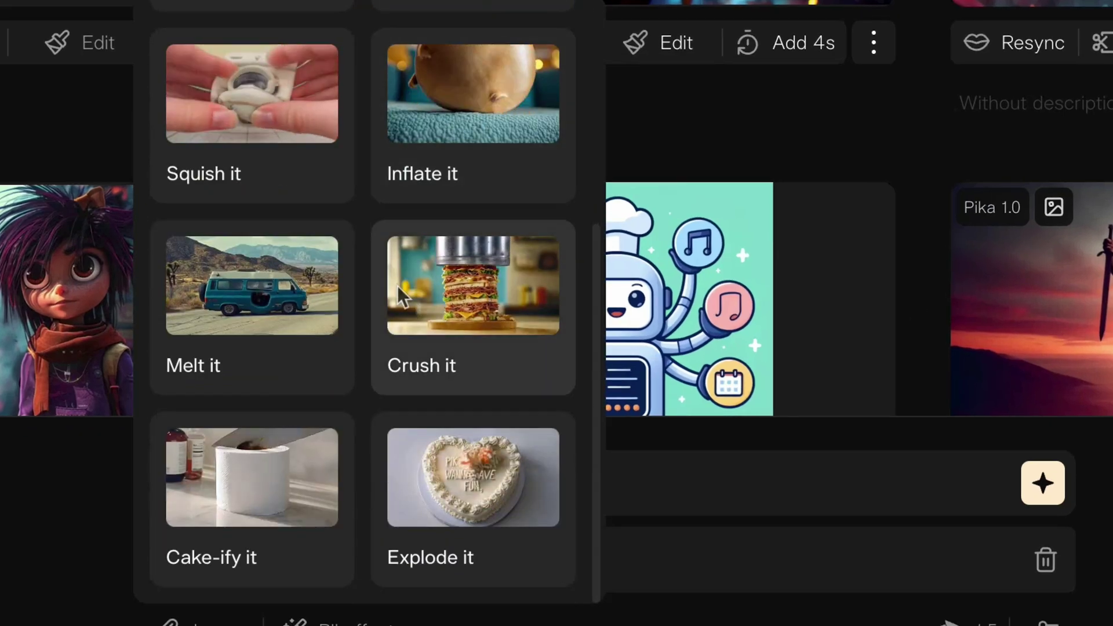
pyautogui.scroll(-3, 459, 482)
pyautogui.click(459, 483)
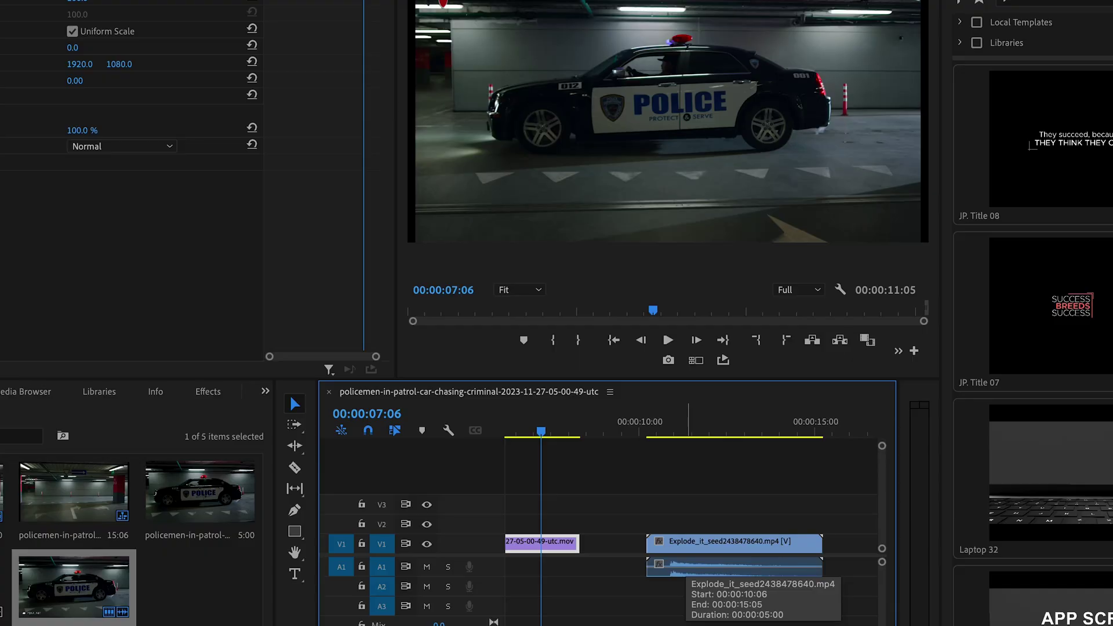
# - Move the Explode it clip directly after the police car footage on V1 in Premiere Pro and play back the cut
pyautogui.moveTo(688, 566); pyautogui.dragTo(623, 565)
pyautogui.press('space')
pyautogui.press('=')
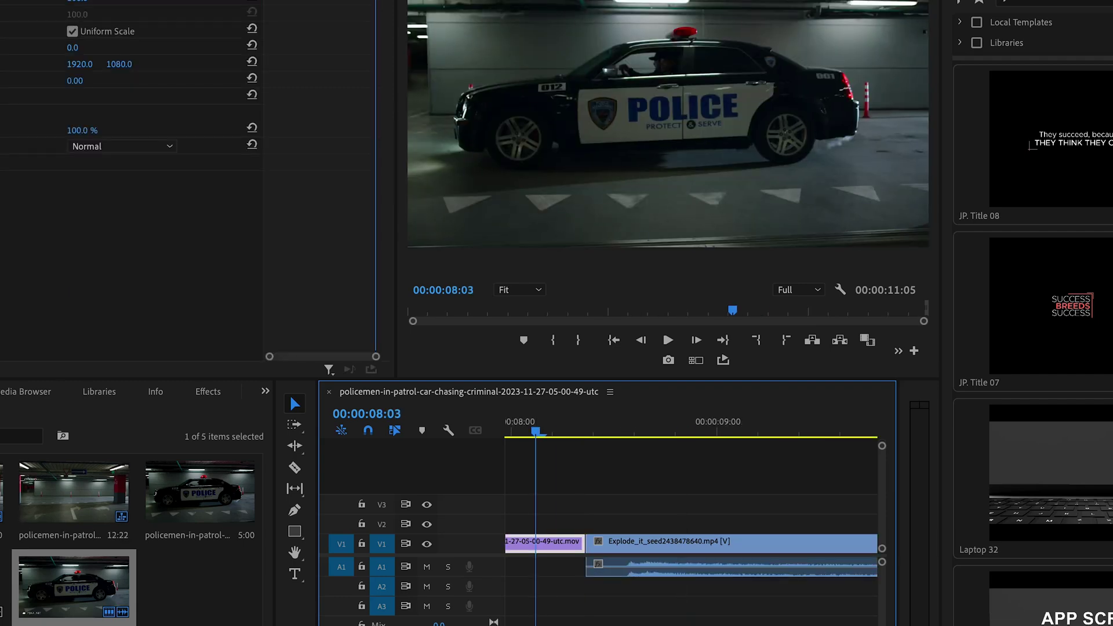
pyautogui.press('space')
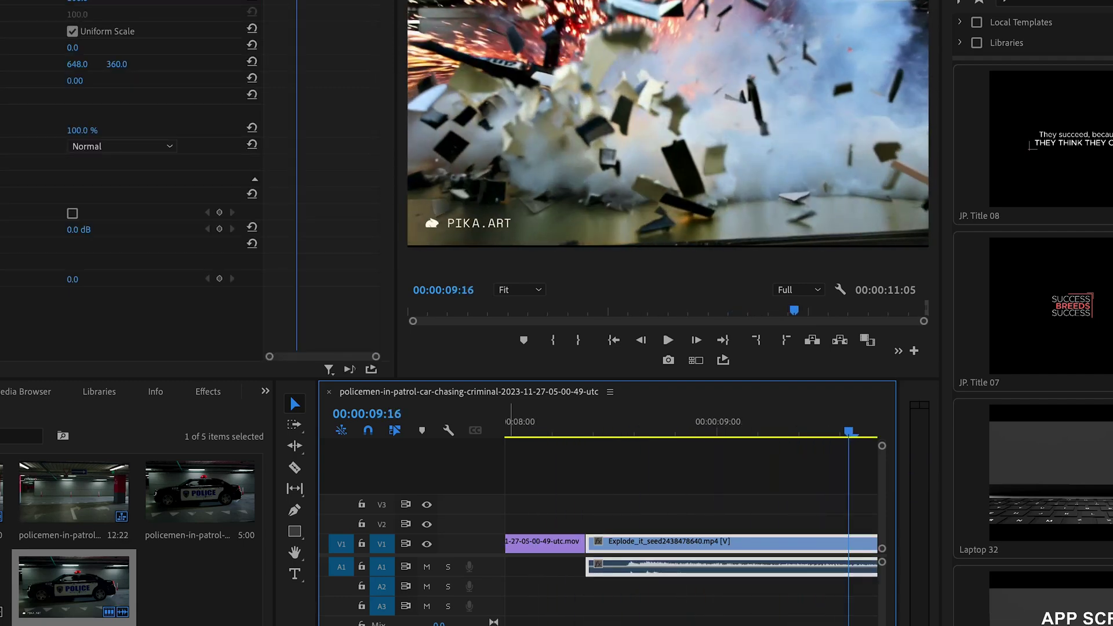
pyautogui.press('\\')
pyautogui.click(651, 422)
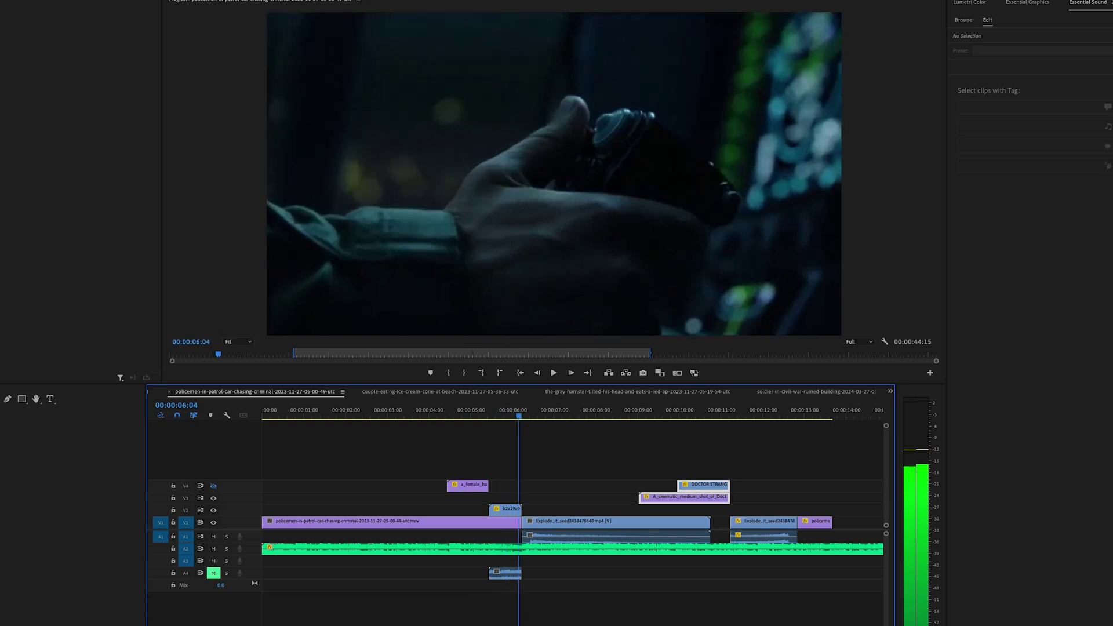
# - Step back from 00:00:06:04 in the police car sequence and review it in reverse
pyautogui.press('Left')
pyautogui.press('Left')
pyautogui.press('Left')
pyautogui.press('j')
pyautogui.press('j')
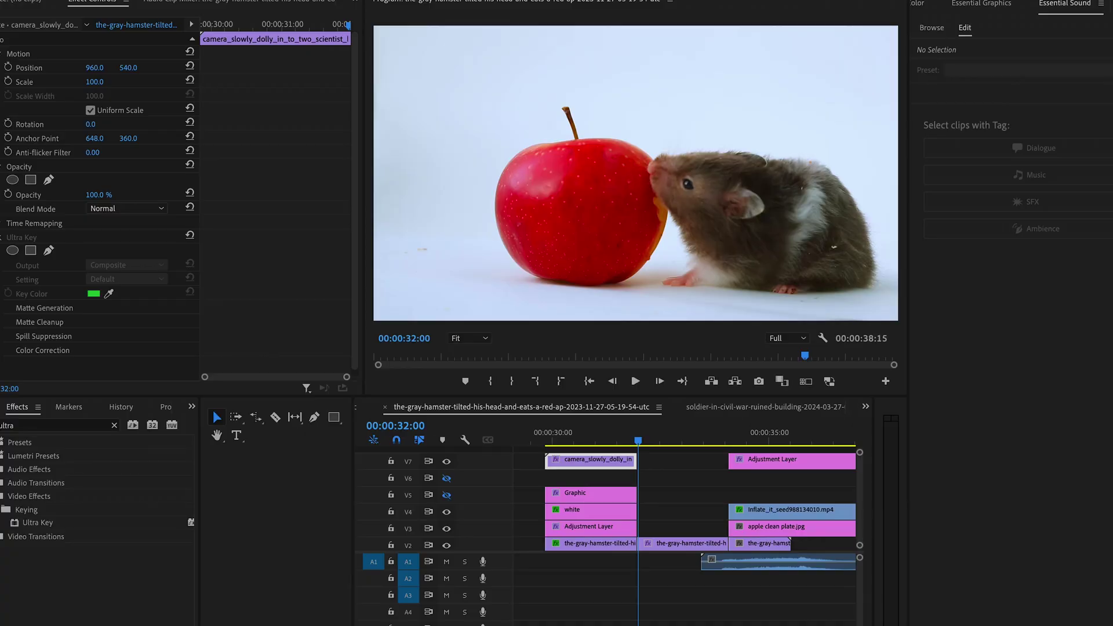
# - Export the hamster frame at 00:00:33:23 and, in Photoshop, remove the hamster with Content-Aware Fill output to a new layer
pyautogui.hotkey('shift', '3')
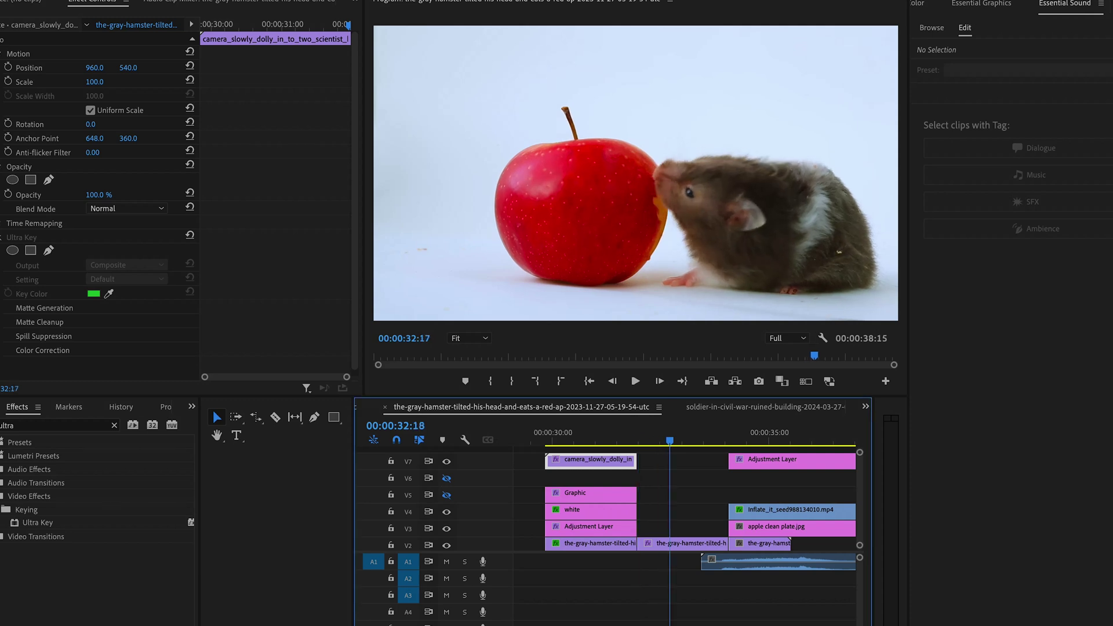
pyautogui.moveTo(685, 441)
pyautogui.mouseDown()
pyautogui.moveTo(699, 441)
pyautogui.moveTo(656, 441)
pyautogui.moveTo(700, 440)
pyautogui.mouseUp()
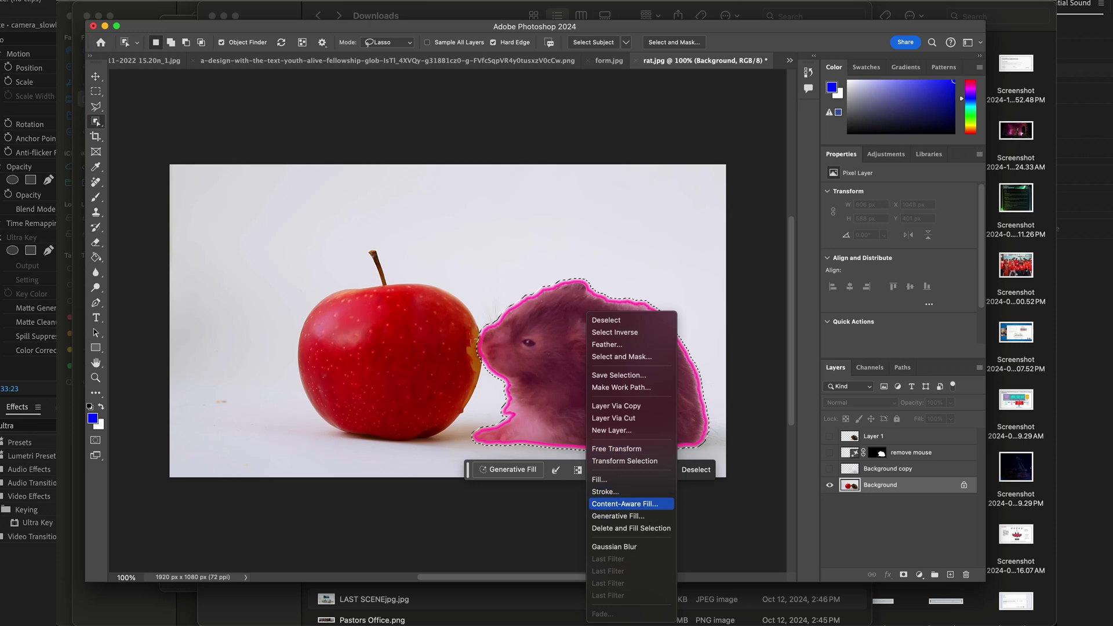
pyautogui.click(625, 503)
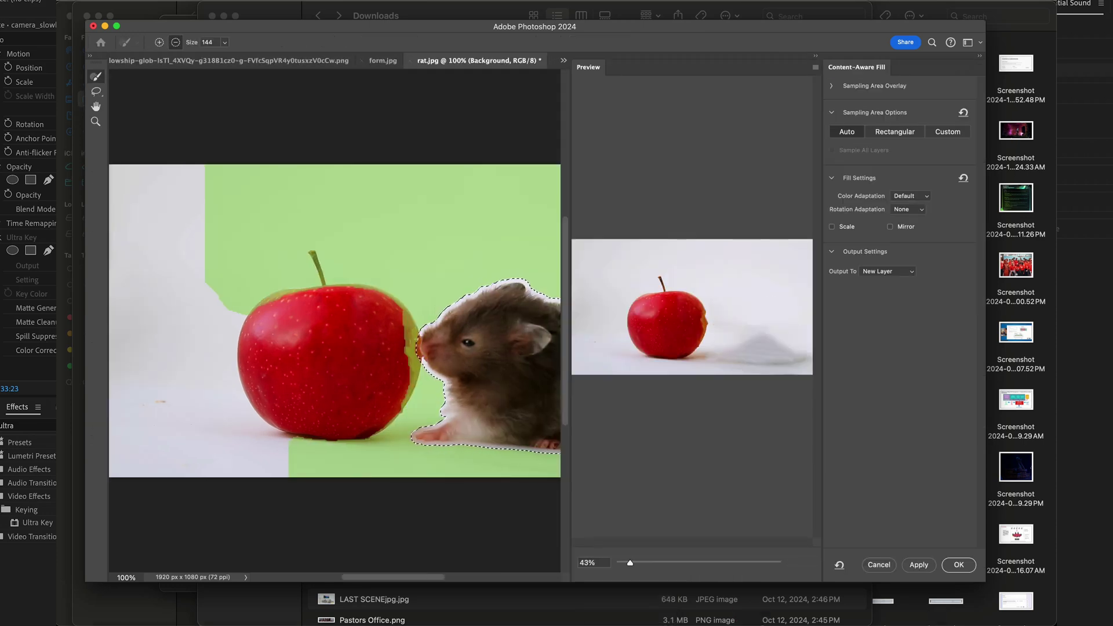
pyautogui.click(959, 564)
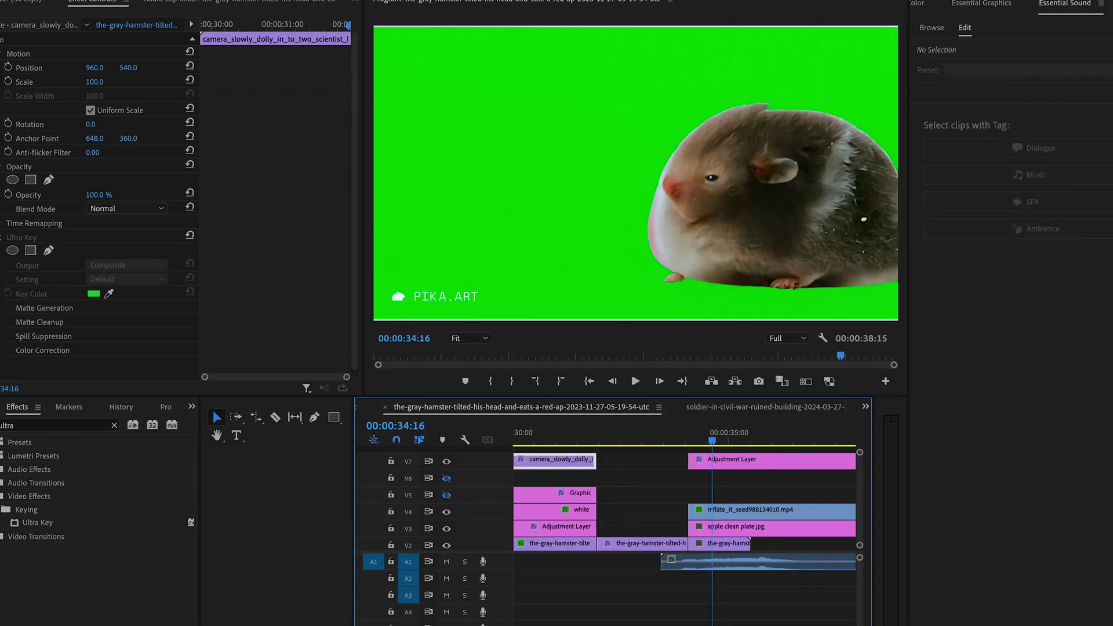
# - Apply Ultra Key to the Inflate it clip above the apple clean plate and sample its green background as the key color
pyautogui.press('-')
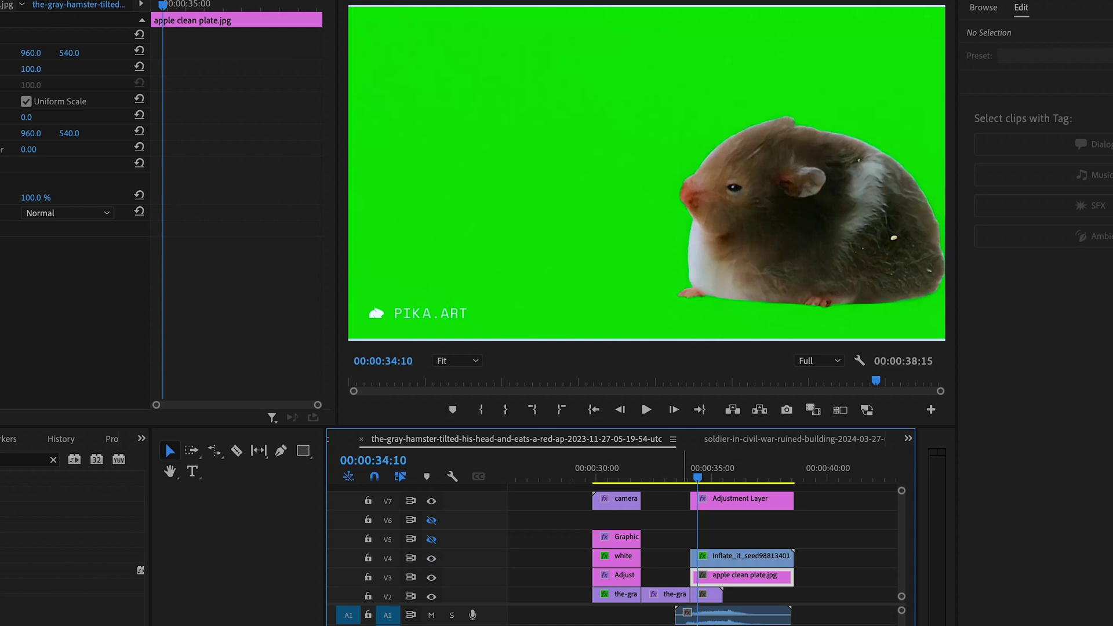
pyautogui.press('space')
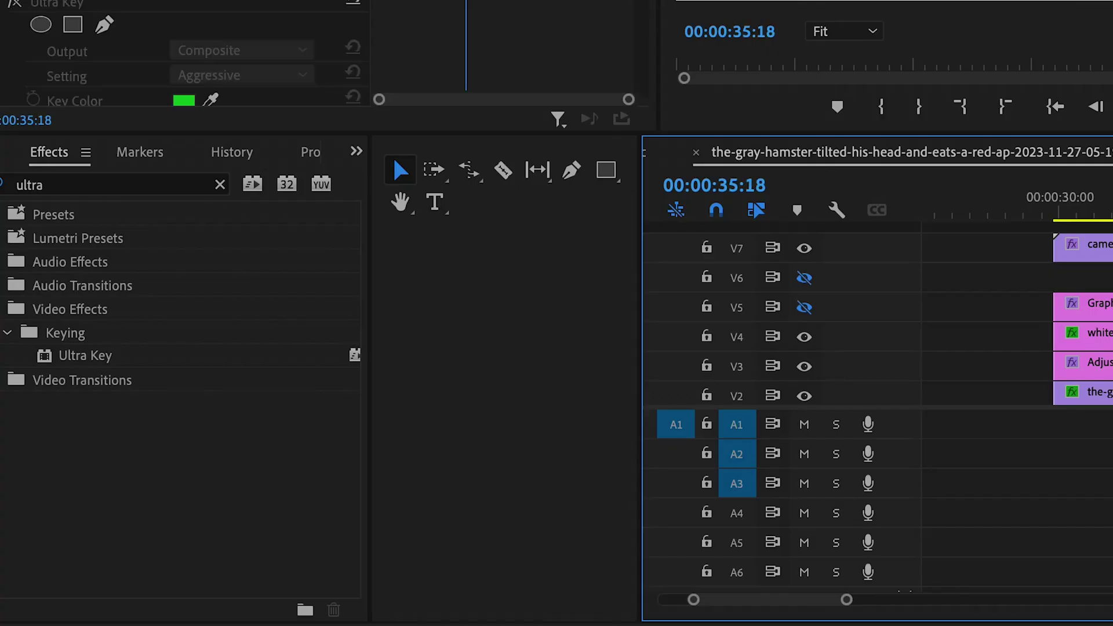
pyautogui.click(85, 355)
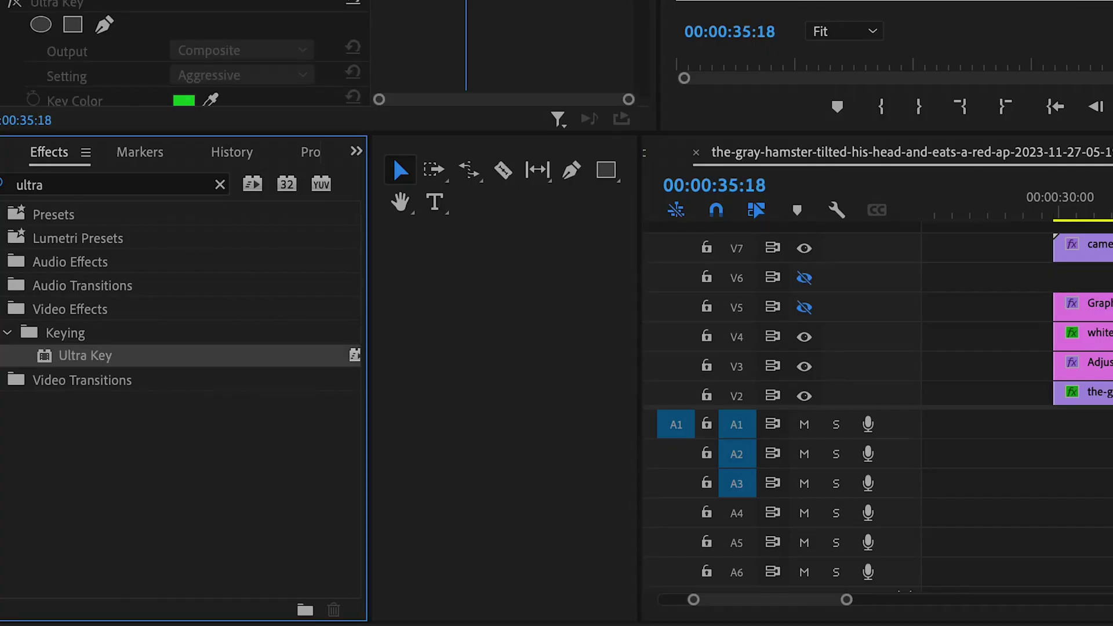
pyautogui.scroll(-5, 184, 55)
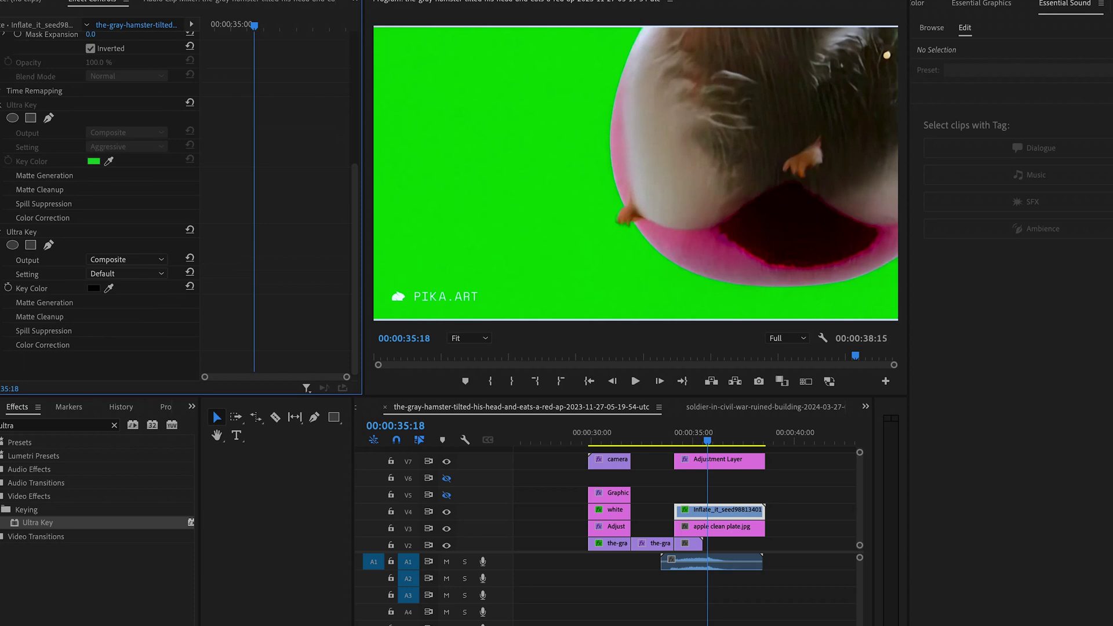
pyautogui.click(109, 288)
pyautogui.click(588, 207)
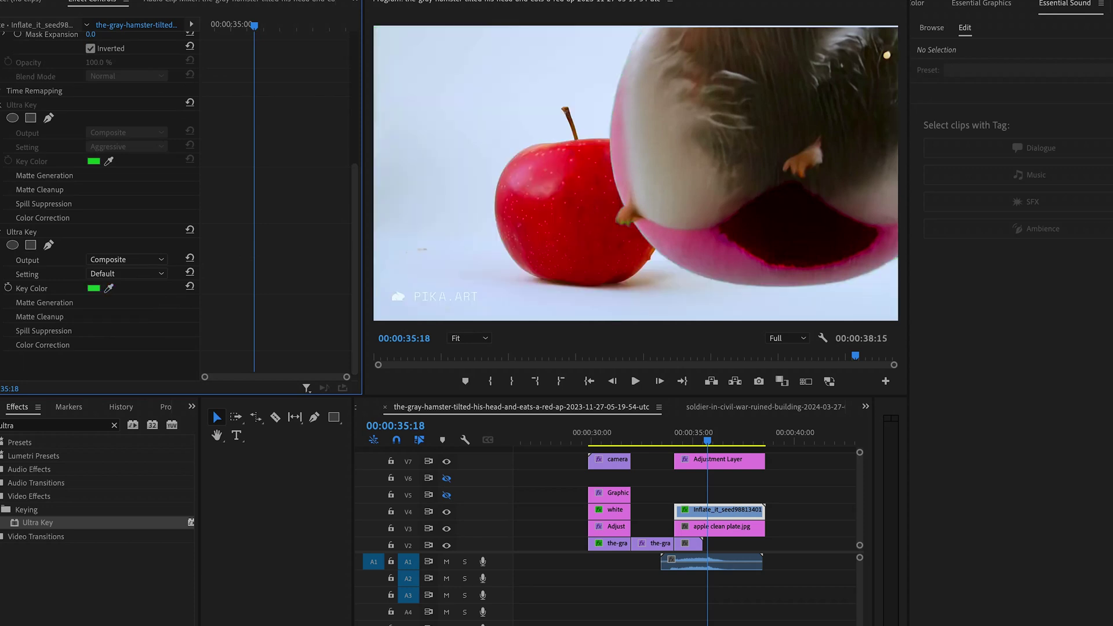
# - Set the new Ultra Key's setting to Aggressive and check the keyed hamster back at 00:00:34:05
pyautogui.press('space')
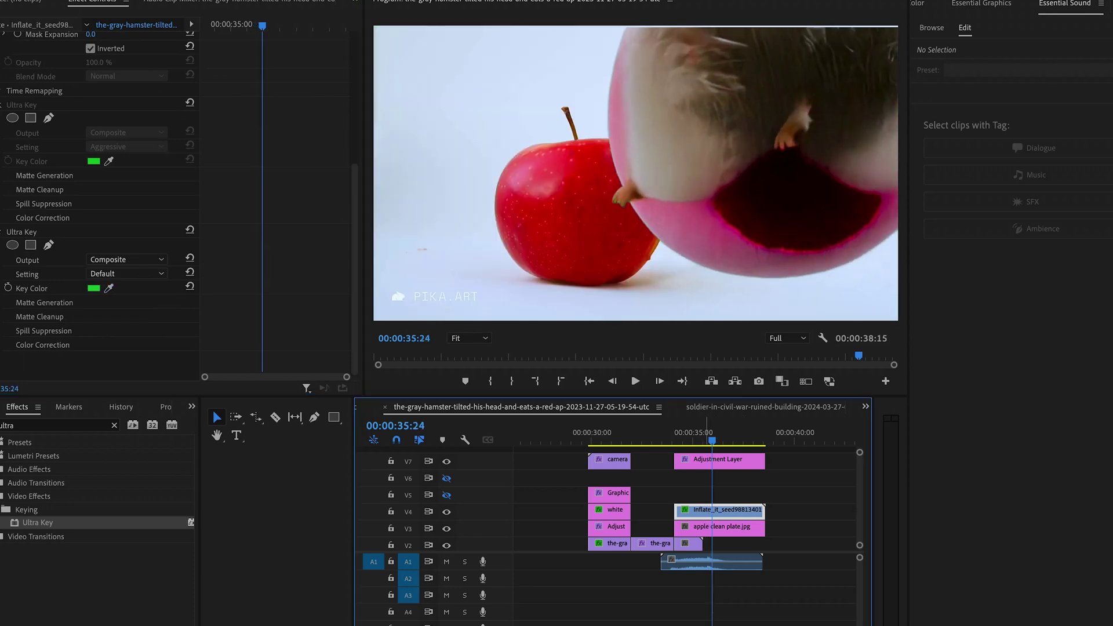
pyautogui.click(126, 274)
pyautogui.click(119, 316)
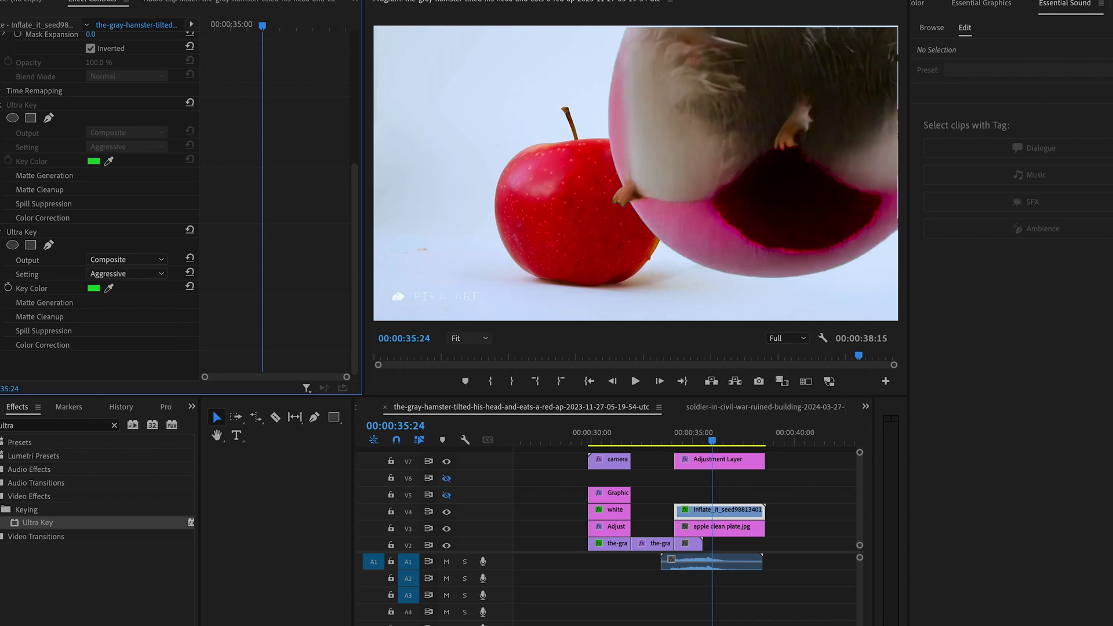
pyautogui.moveTo(712, 440); pyautogui.dragTo(677, 441)
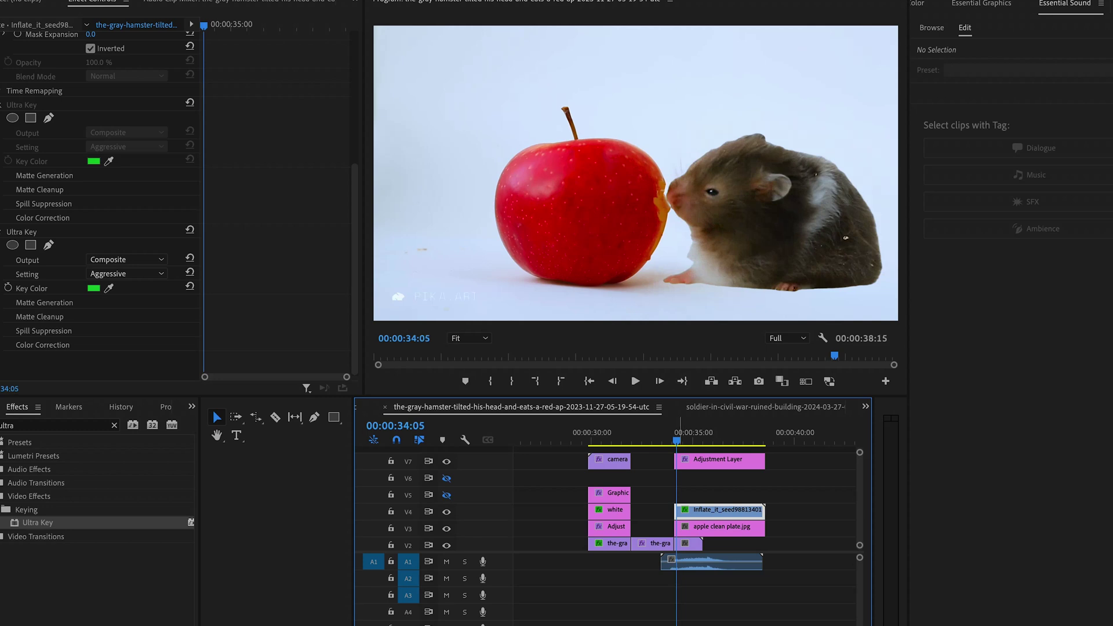
# - Play the keyed Inflate it composite through to its end and replay the transition from the original hamster footage
pyautogui.press('l')
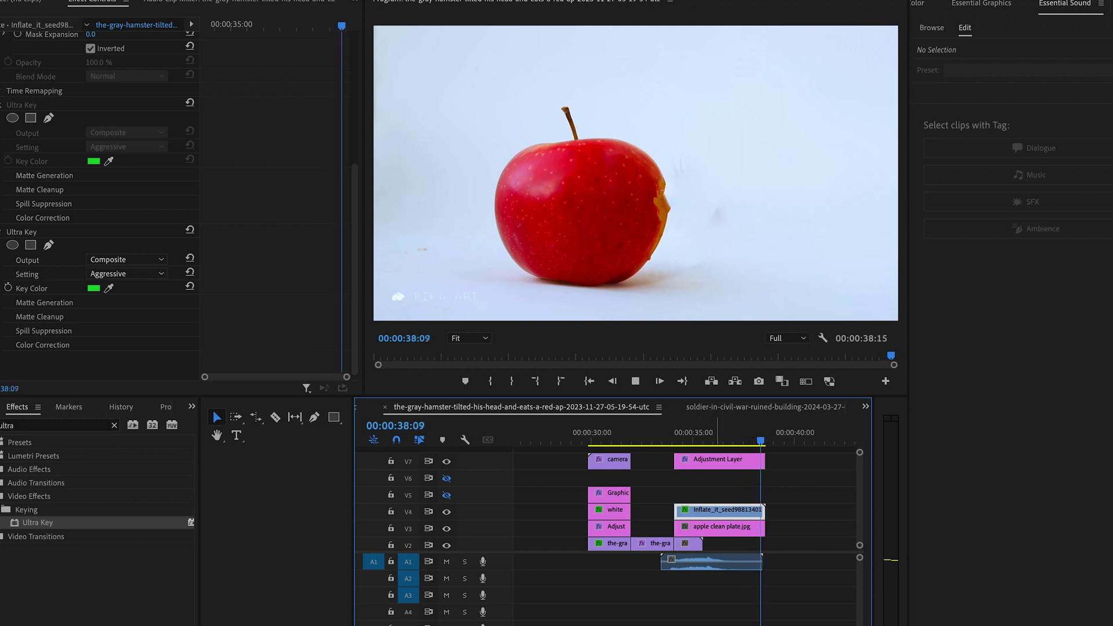
pyautogui.press('space')
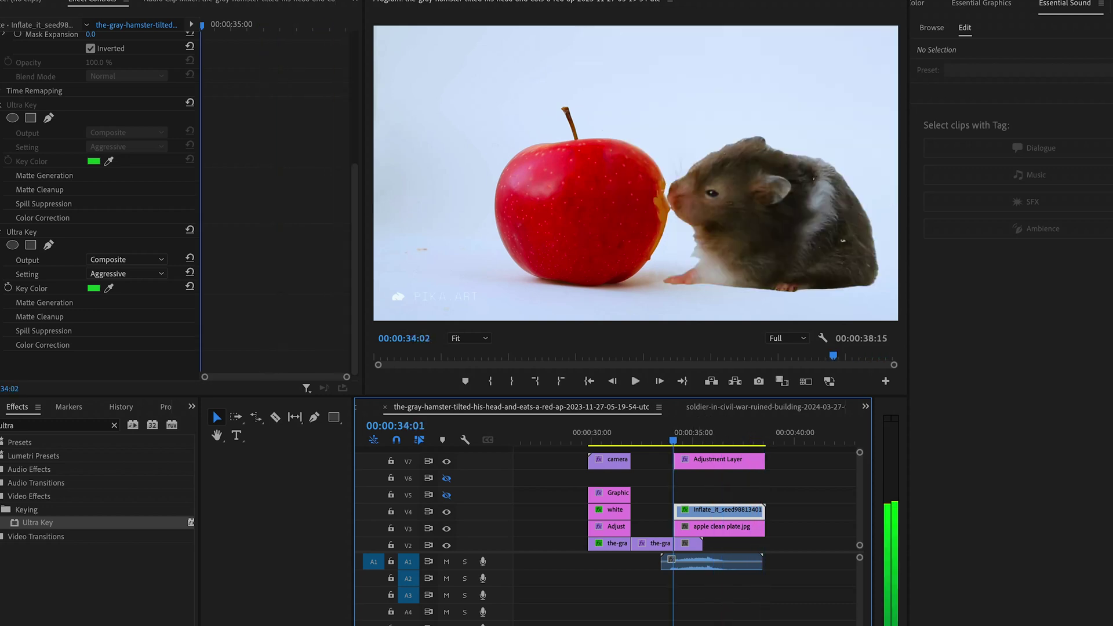
pyautogui.press('j')
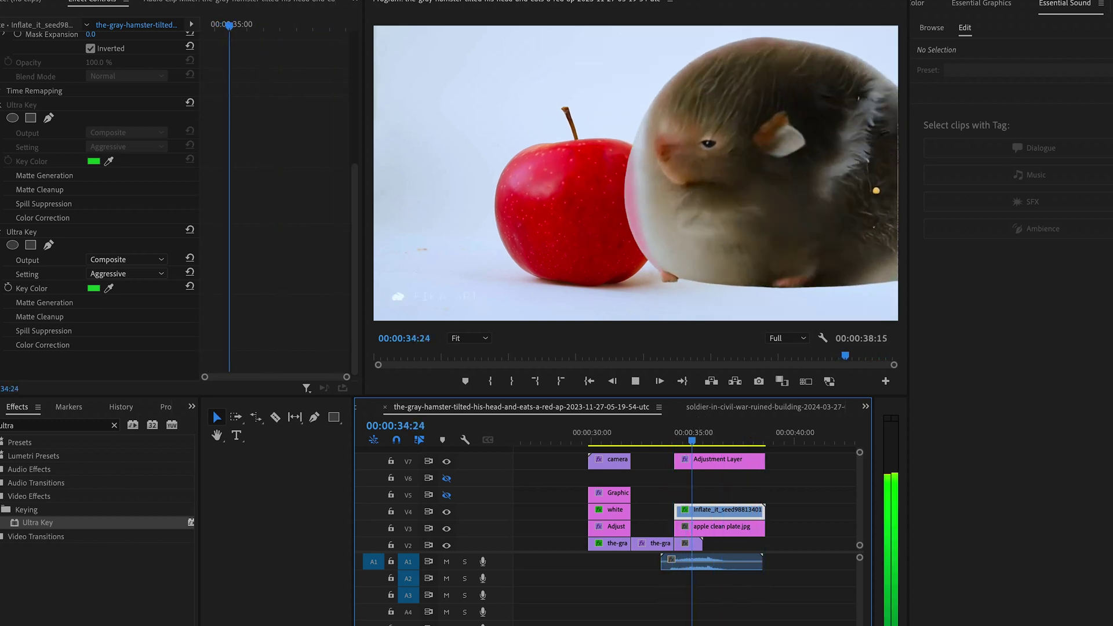
pyautogui.press('space')
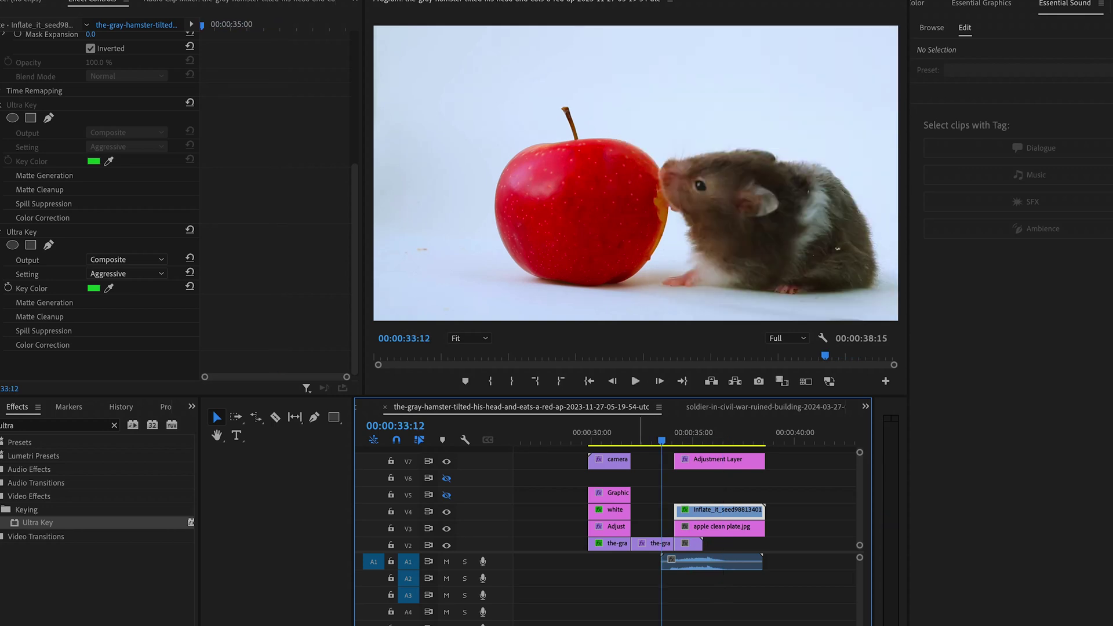
# - At 00:00:31:00, enable Ultra Key on the two-scientists clip on V7 and hide the white overlay's track V4
pyautogui.click(611, 432)
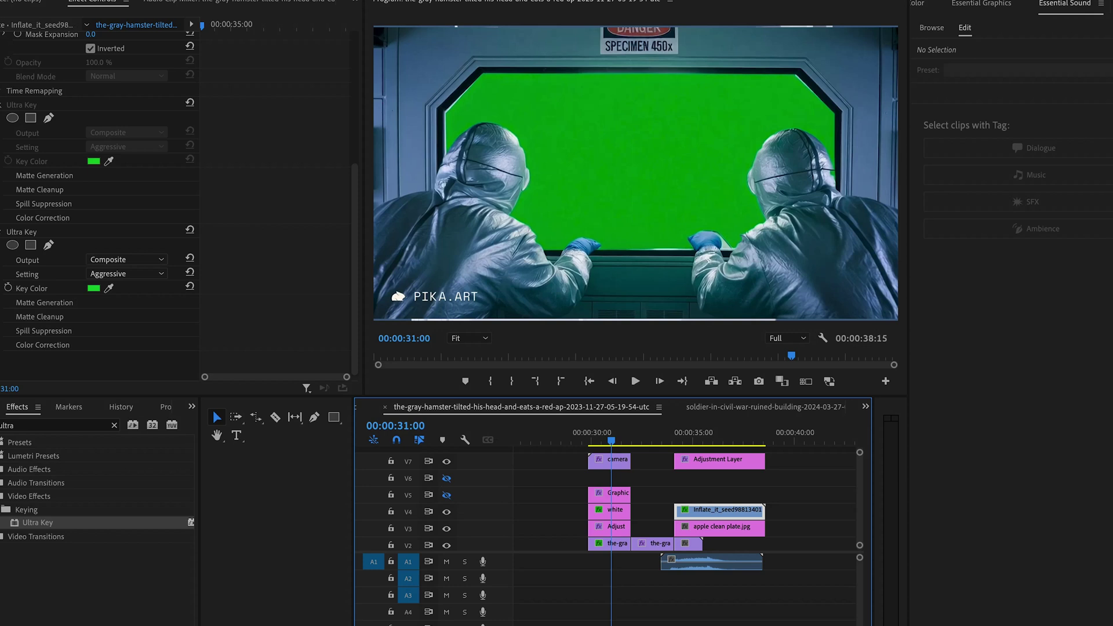
pyautogui.click(624, 461)
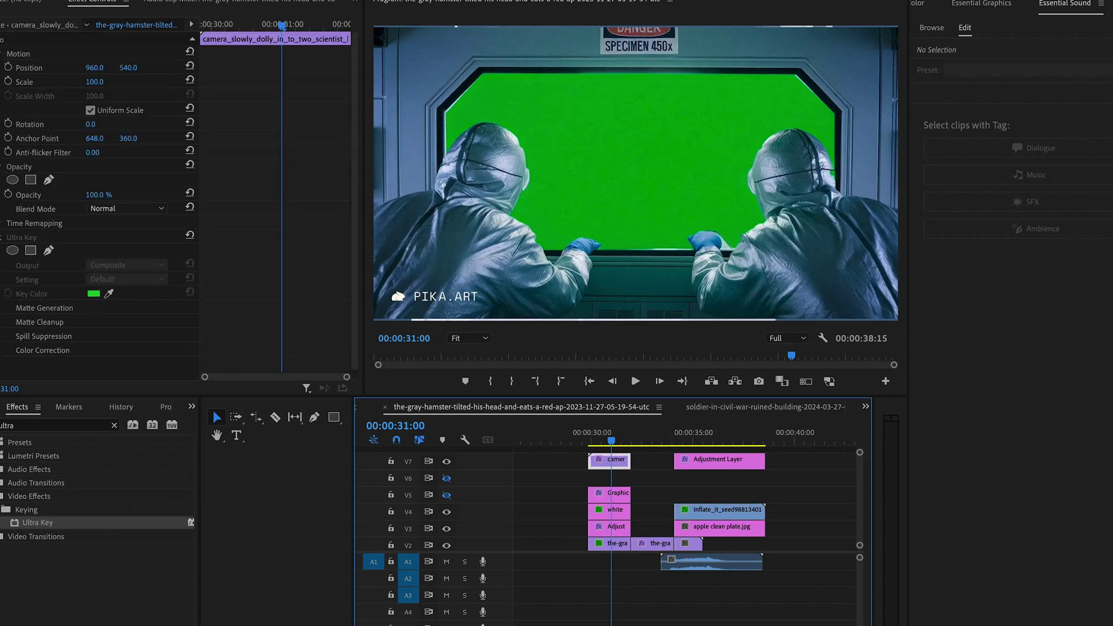
pyautogui.click(1, 237)
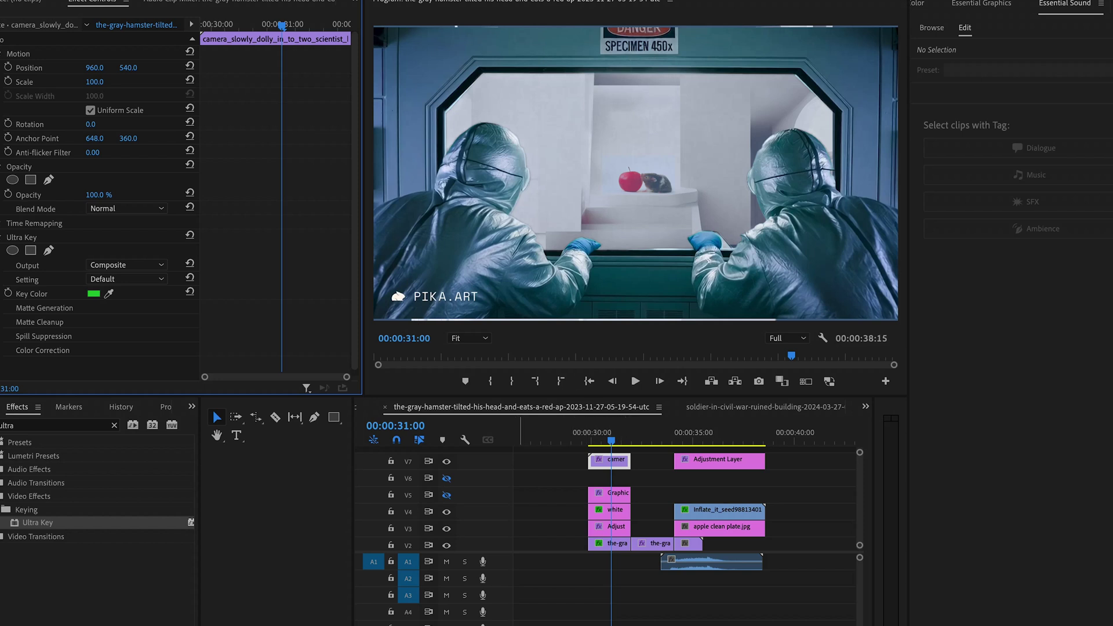
pyautogui.click(447, 512)
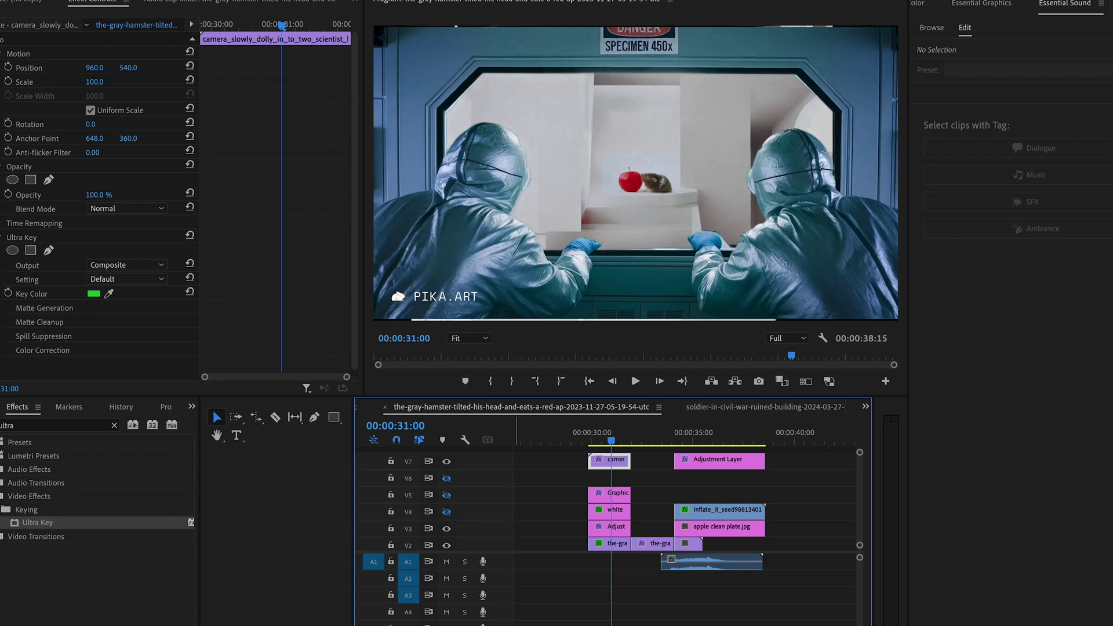
pyautogui.click(447, 462)
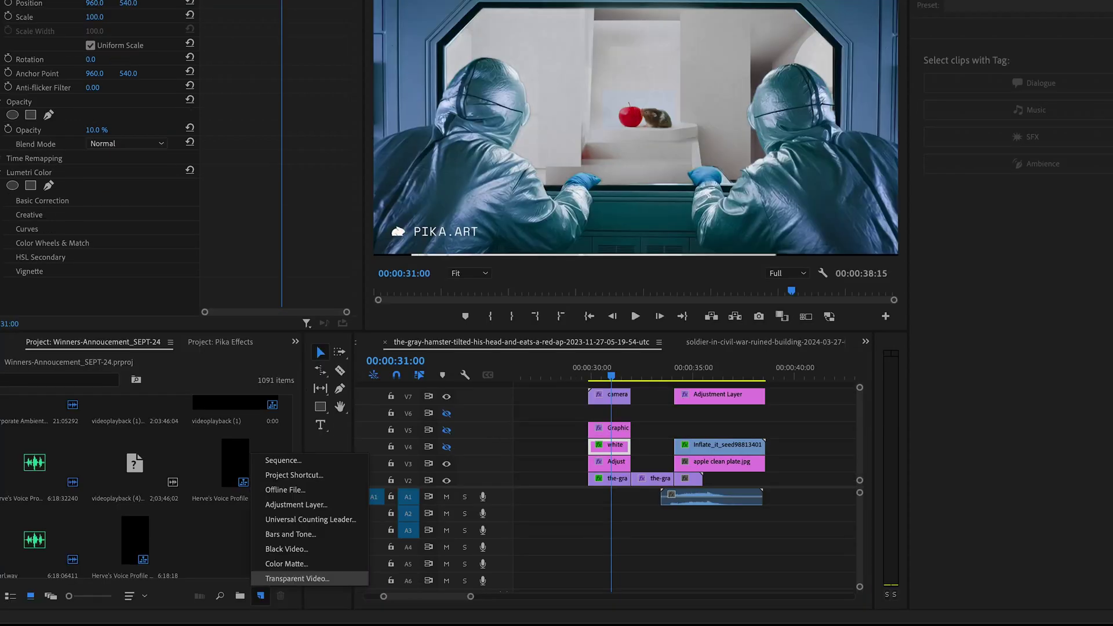
# - Create a white (FFFFFF) color matte at 1920 × 1080, 25.00 fps with square pixels, keeping the default name
pyautogui.click(287, 563)
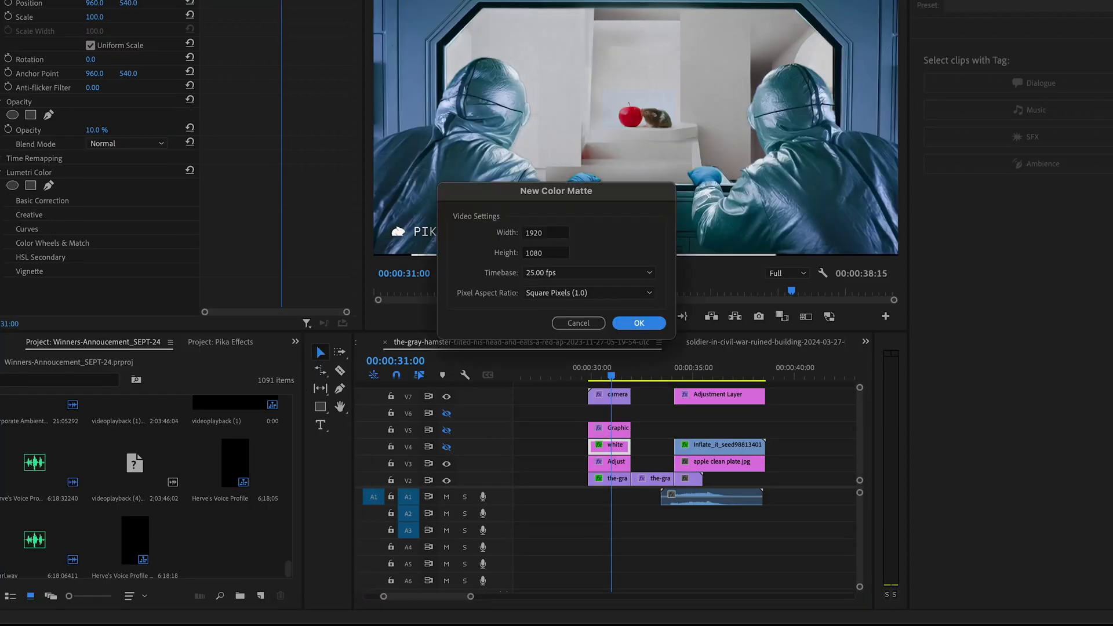
pyautogui.press('Return')
pyautogui.moveTo(433, 289); pyautogui.dragTo(394, 353)
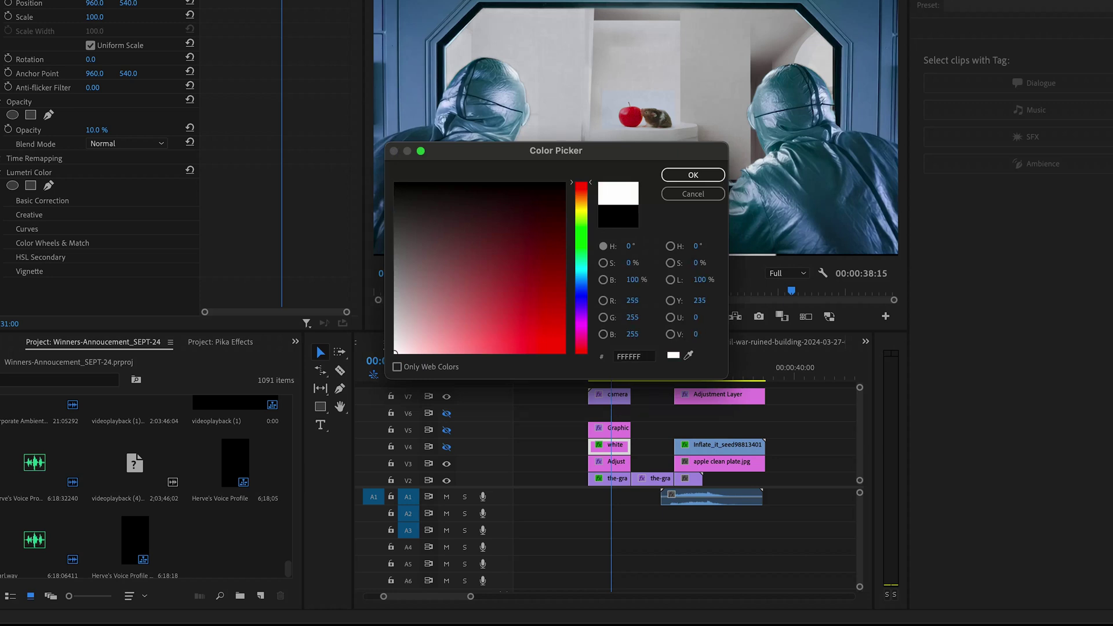
pyautogui.press('Return')
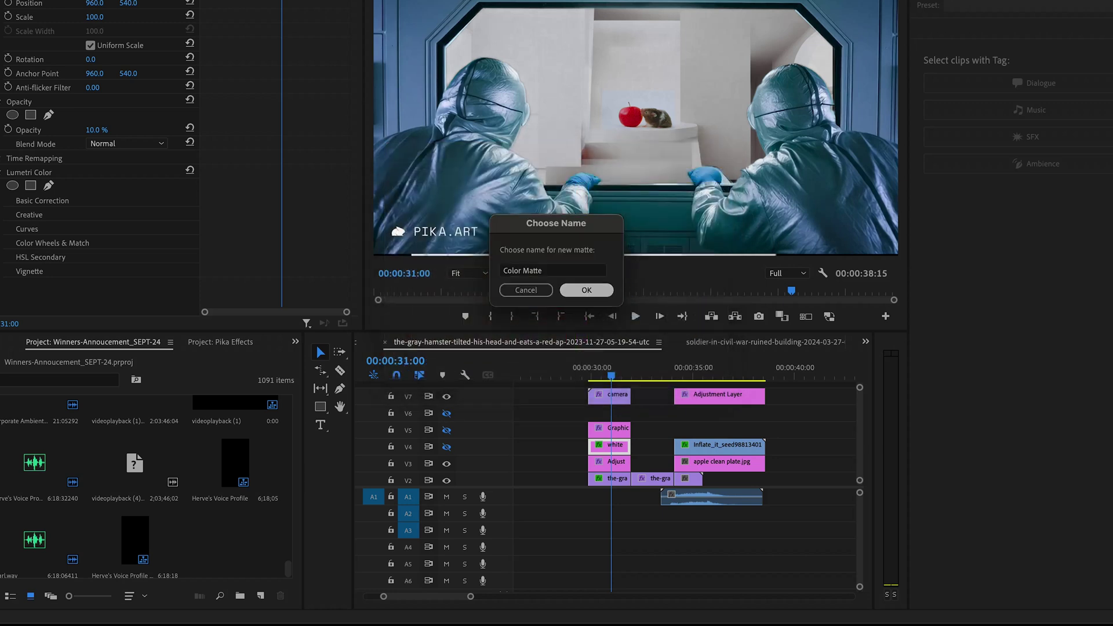
pyautogui.press('Return')
# - Show track V4 again, bring up the white overlay clip's Lumetri Color settings, and play the composite from 00:00:31:00
pyautogui.click(630, 447)
pyautogui.click(625, 446)
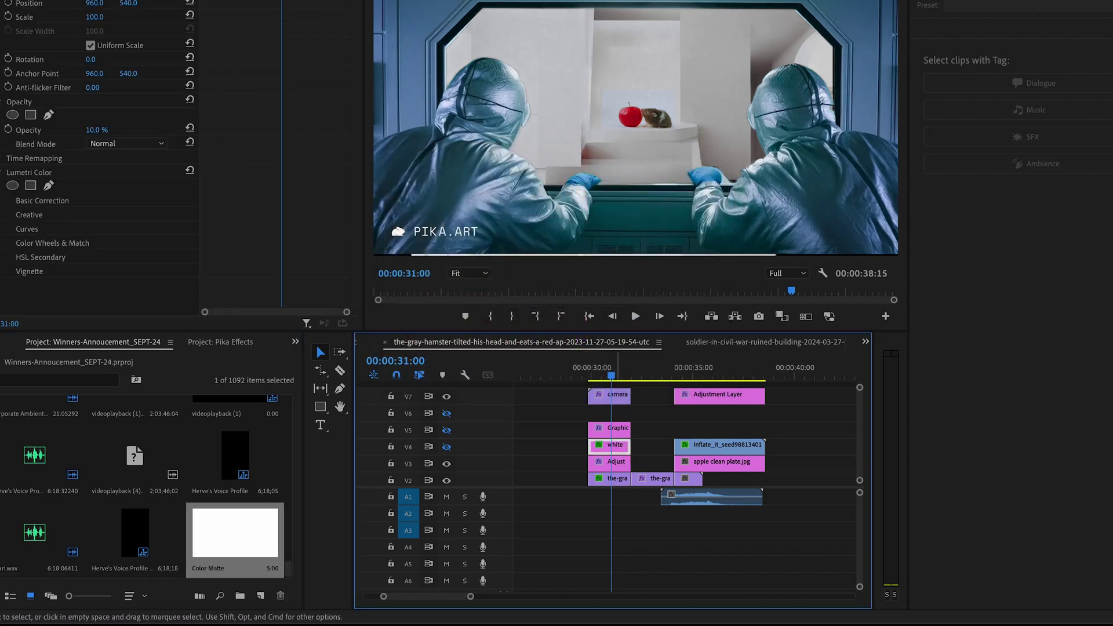
pyautogui.click(446, 447)
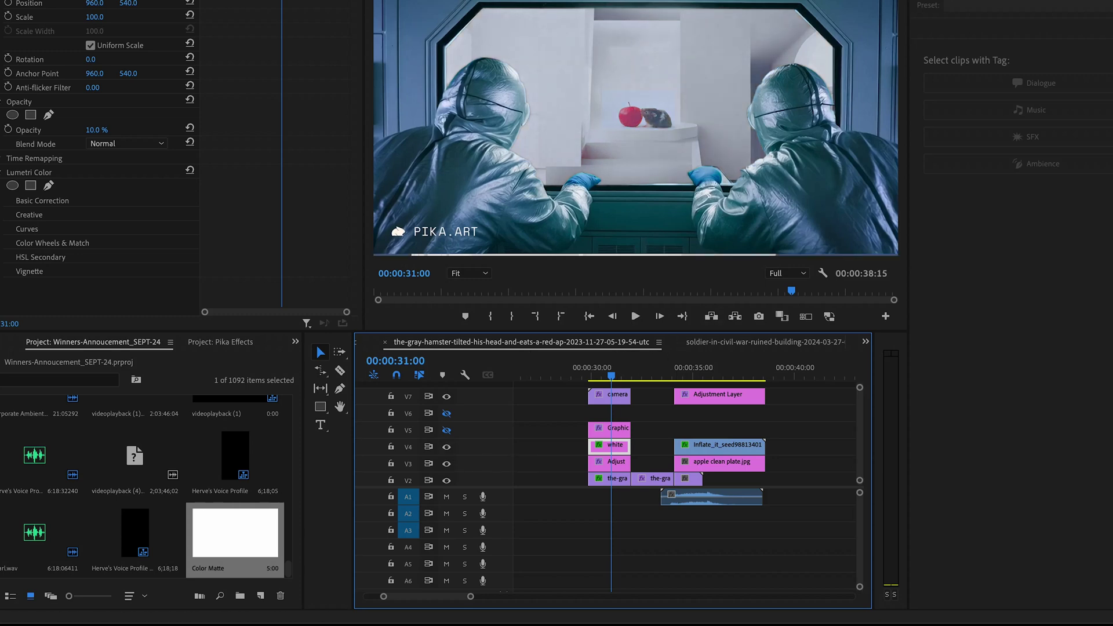
pyautogui.hotkey('alt', 'shift', '7')
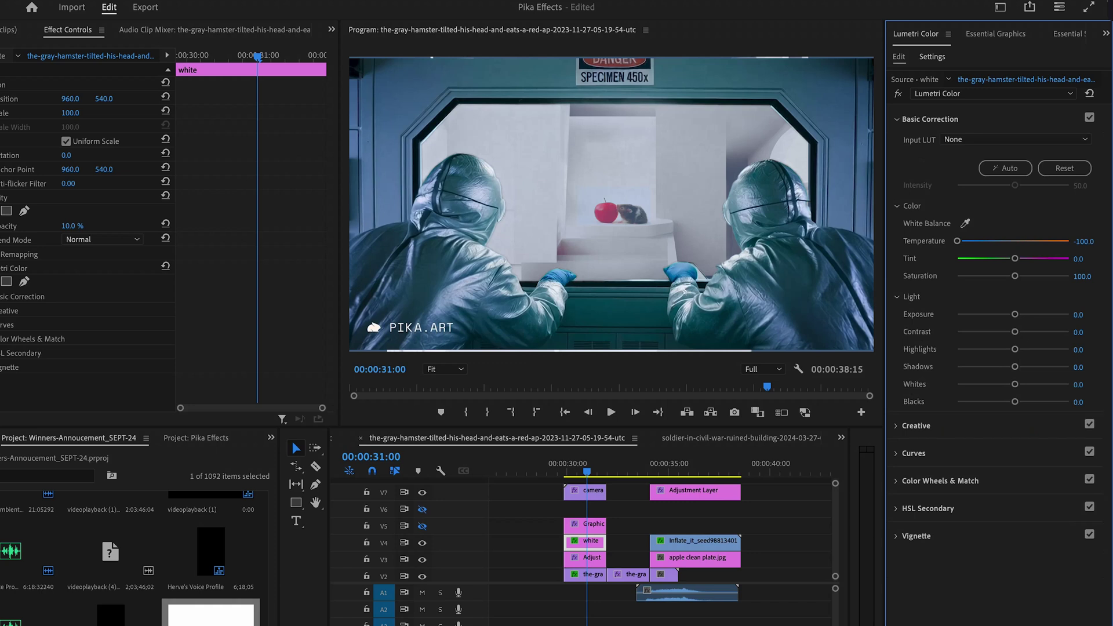
pyautogui.press('space')
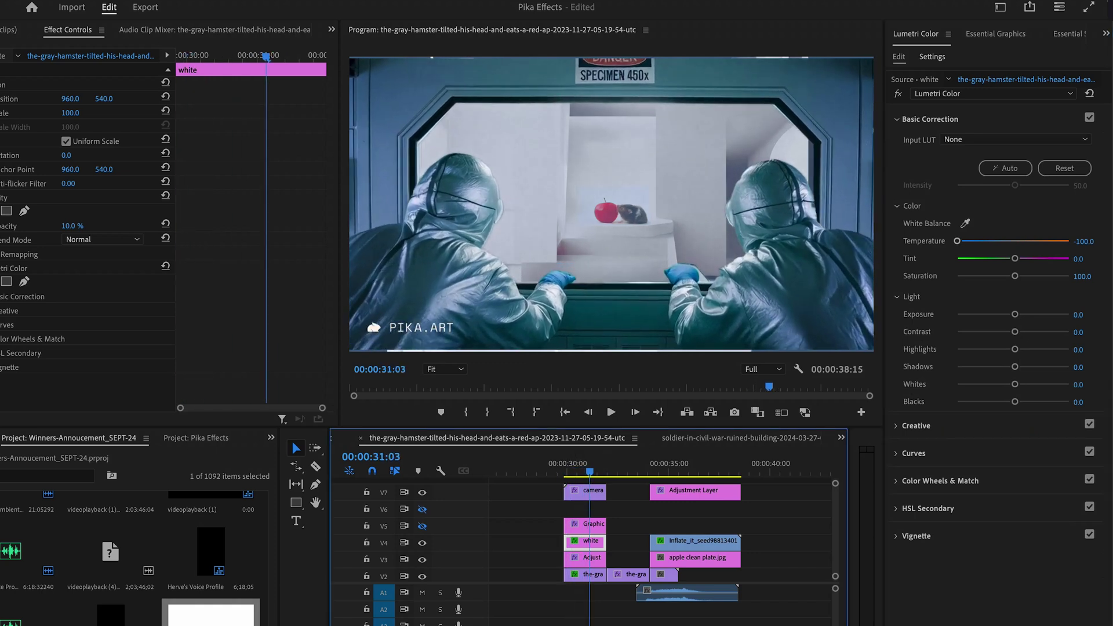